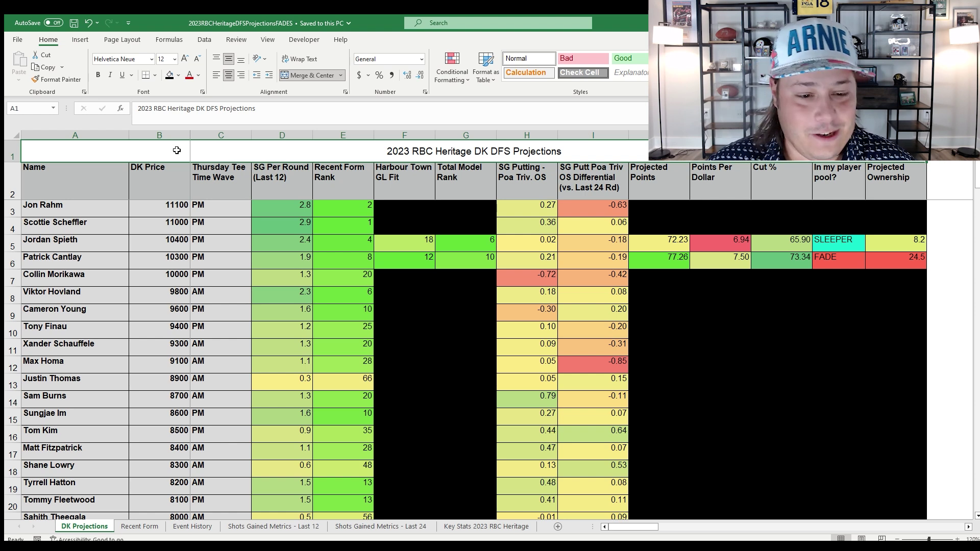
- Highlight Patrick Cantlay's row on DK Projections and check his 24.5 projected ownership
click(9, 264)
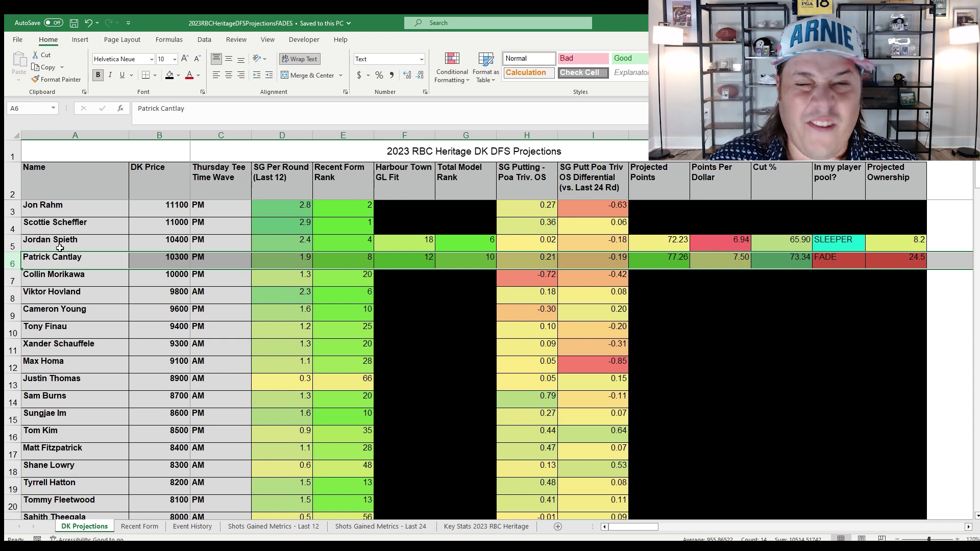
click(908, 261)
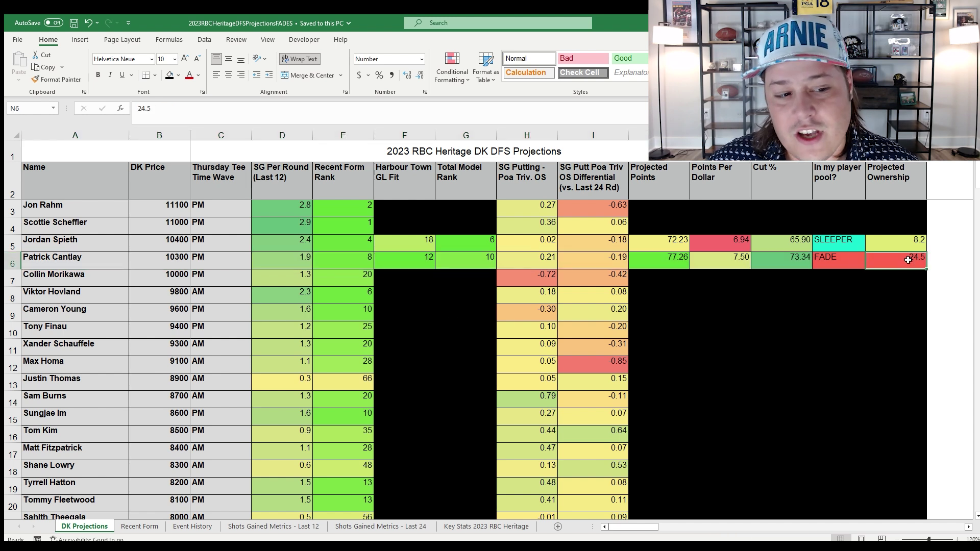
click(13, 260)
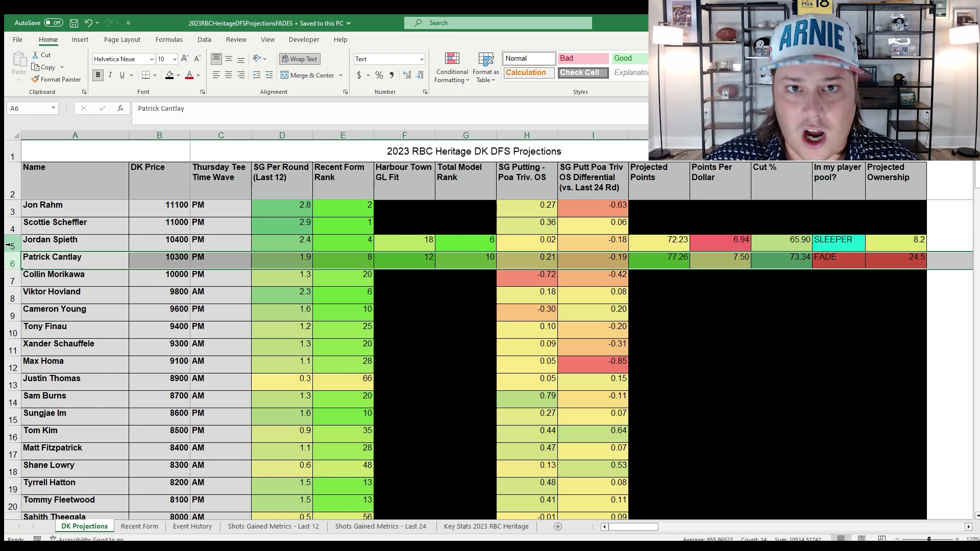
- Select Patrick Cantlay's row on the Event History sheet
click(192, 526)
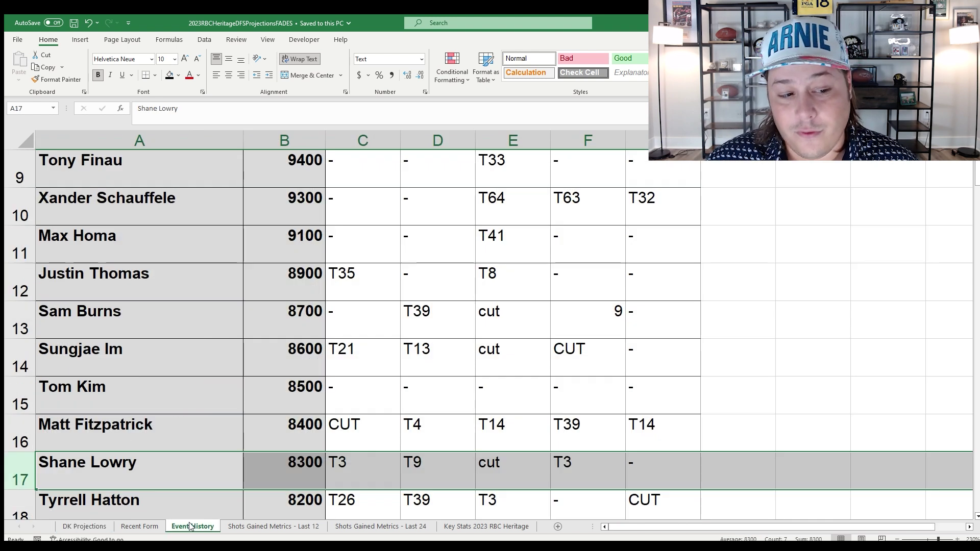
scroll(149, 347, up, 3)
click(16, 332)
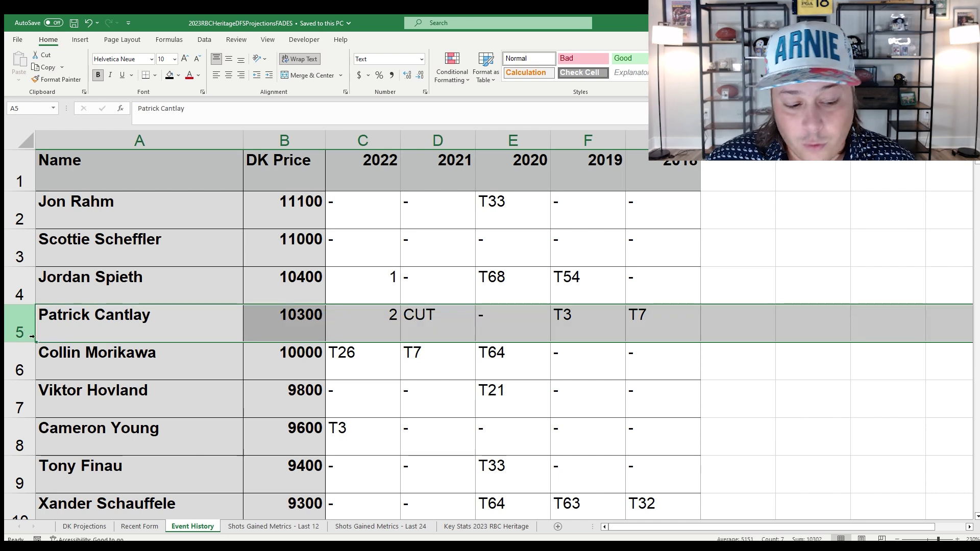
- Review Cantlay's Recent Form row: 10300 salary, T14 Masters, T19 Players, T4 API
click(139, 526)
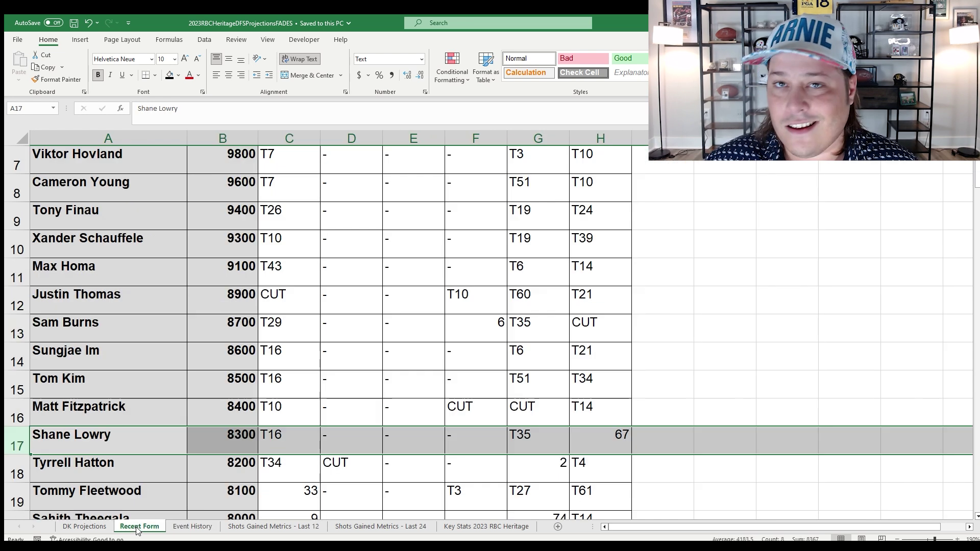
scroll(107, 330, up, 2)
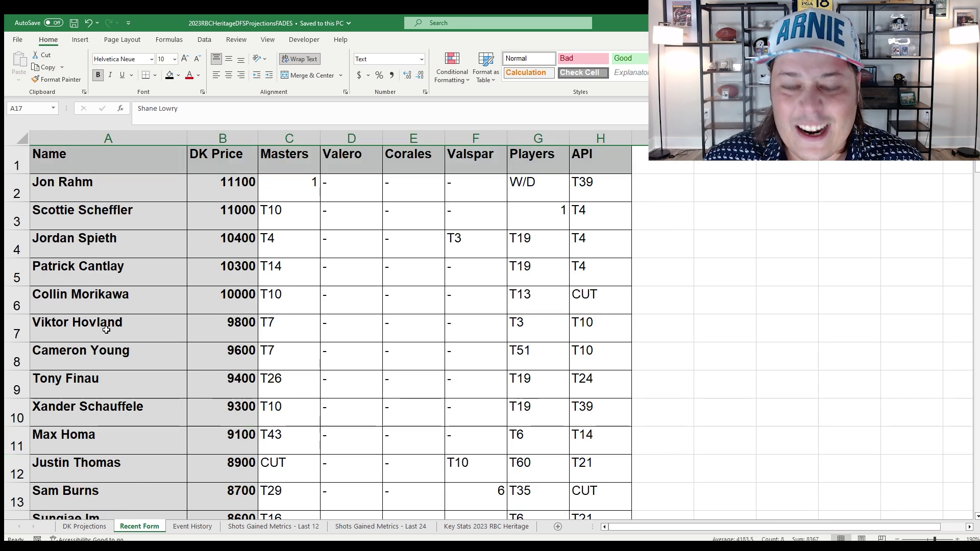
click(19, 283)
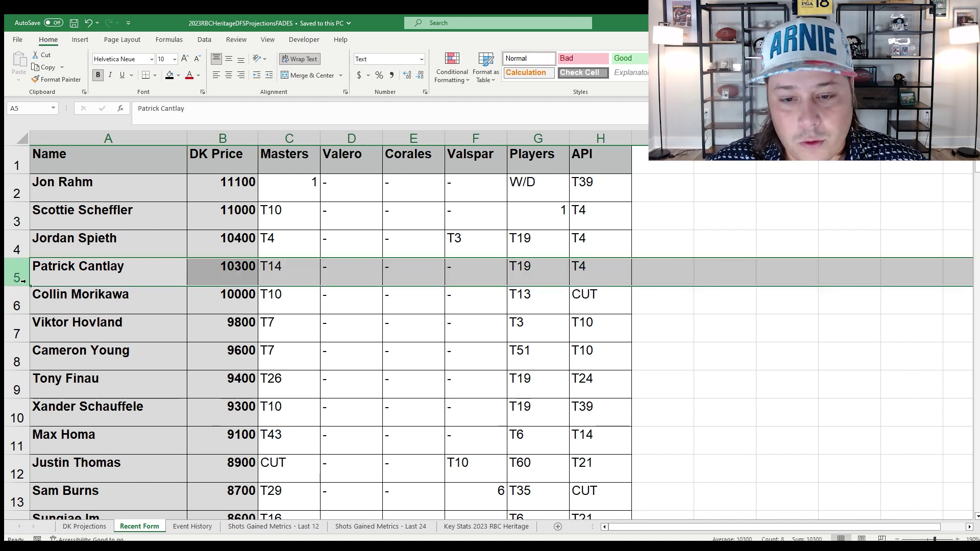
click(284, 273)
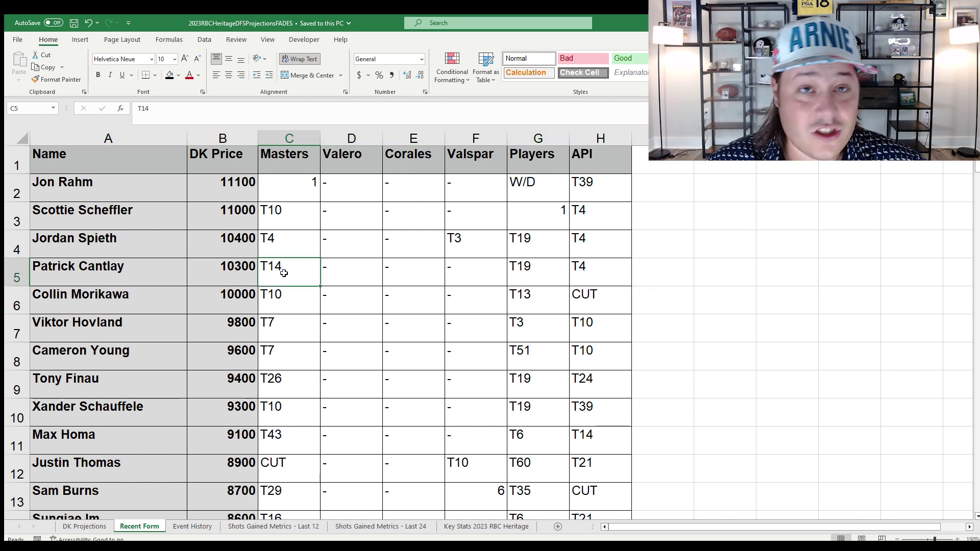
click(524, 276)
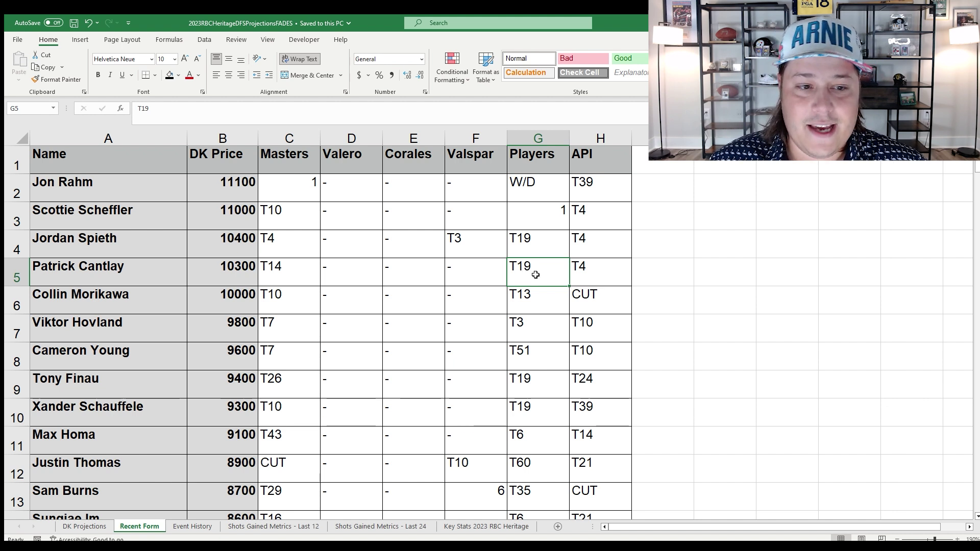
click(602, 276)
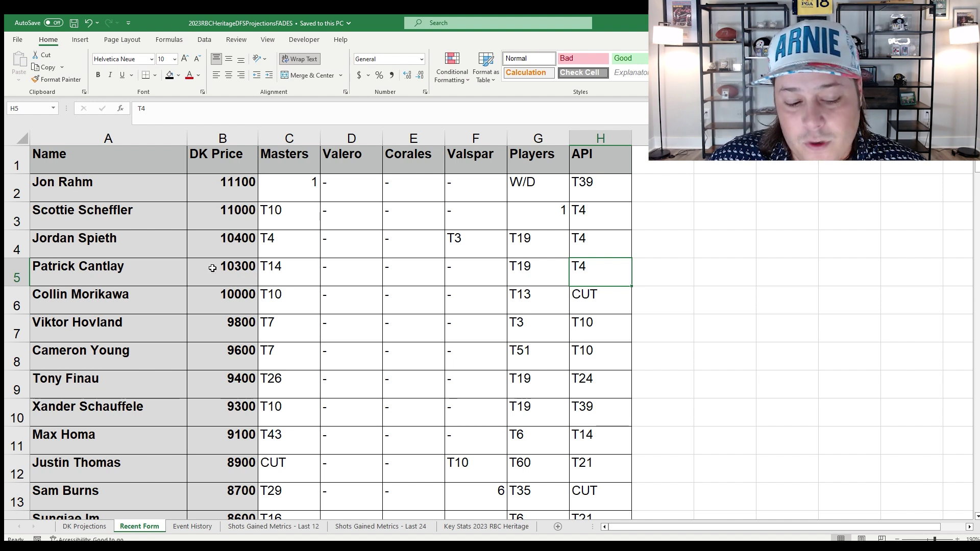
- Check Cantlay's event finishes: 2 in 2022, T3 in 2019, earlier T7, 2021 missed cut
click(193, 526)
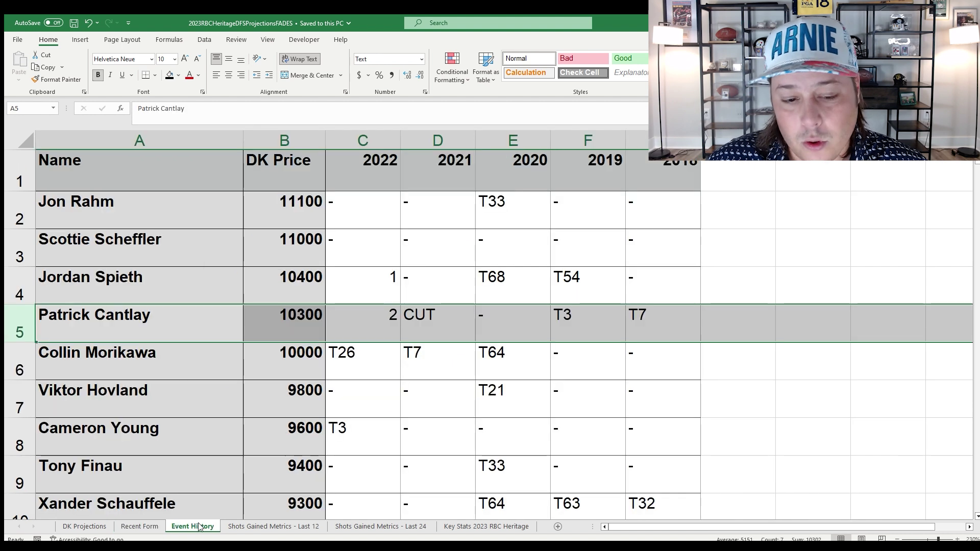
click(372, 320)
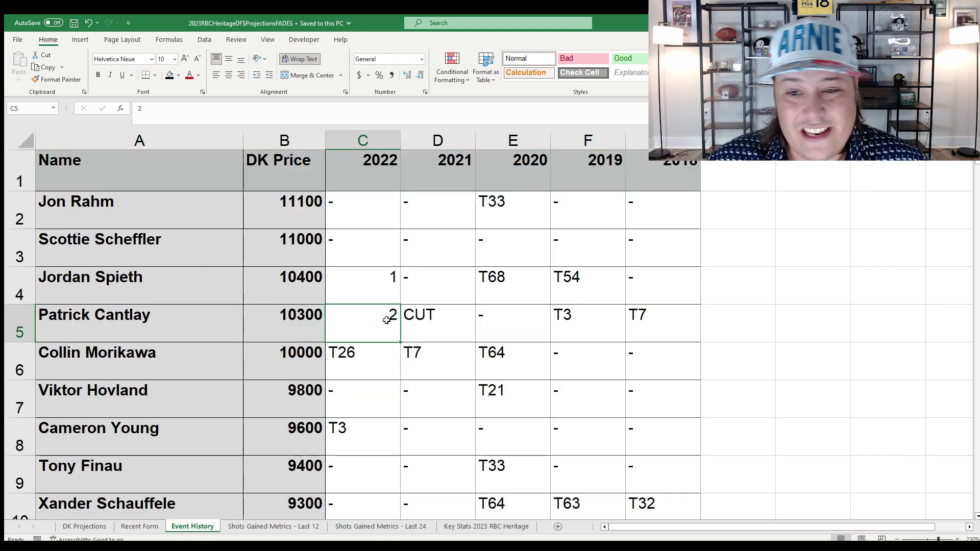
click(560, 327)
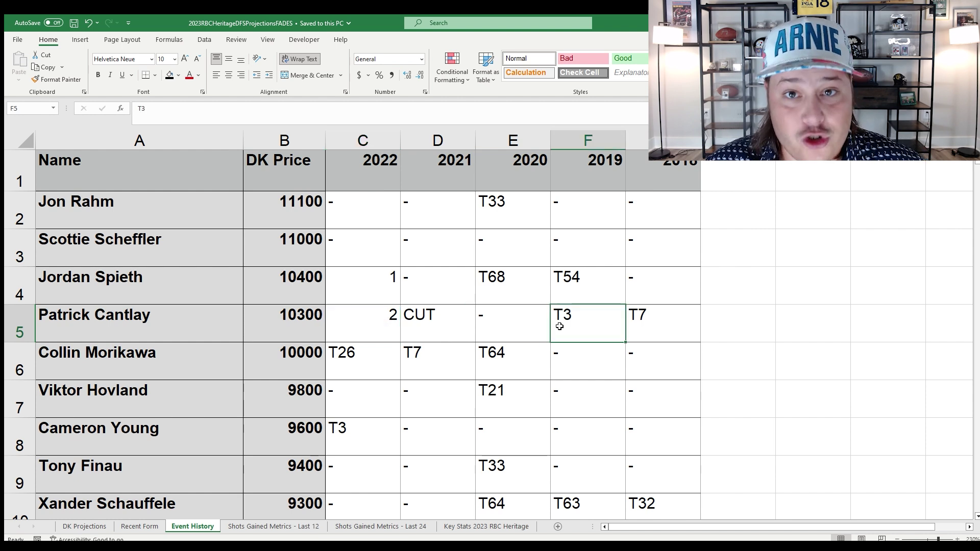
click(680, 326)
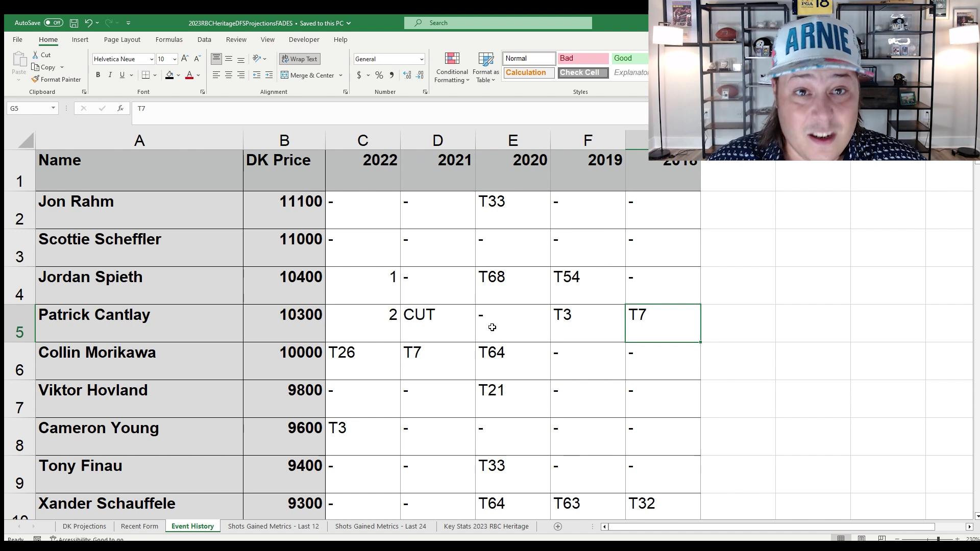
click(416, 327)
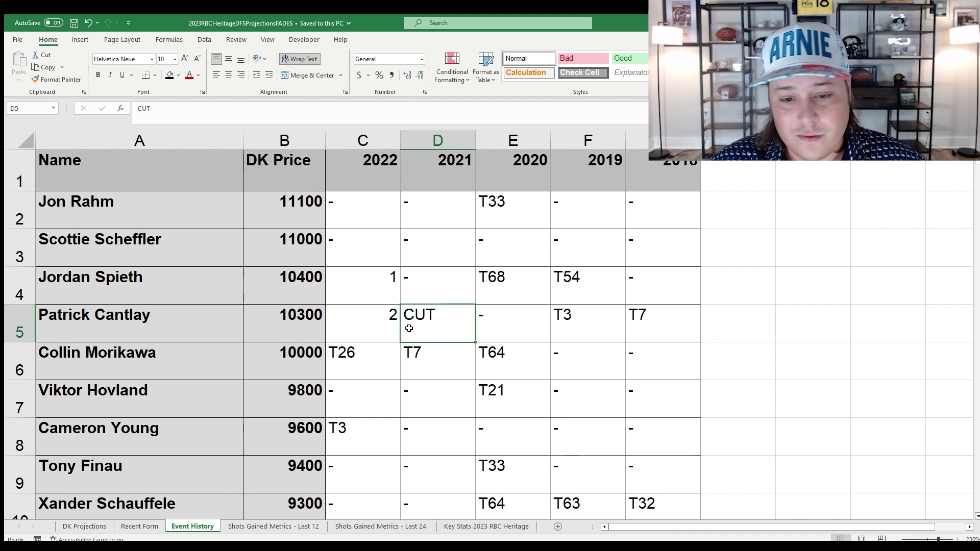
click(18, 330)
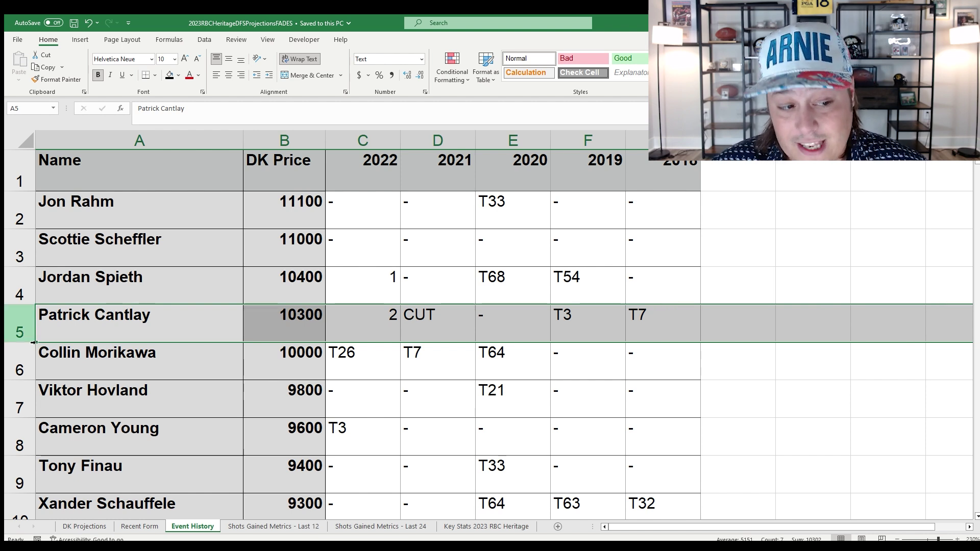
- Compare event history rows for Spieth, Sam Burns, Sungjae Im and Fitzpatrick against Cantlay's
click(20, 289)
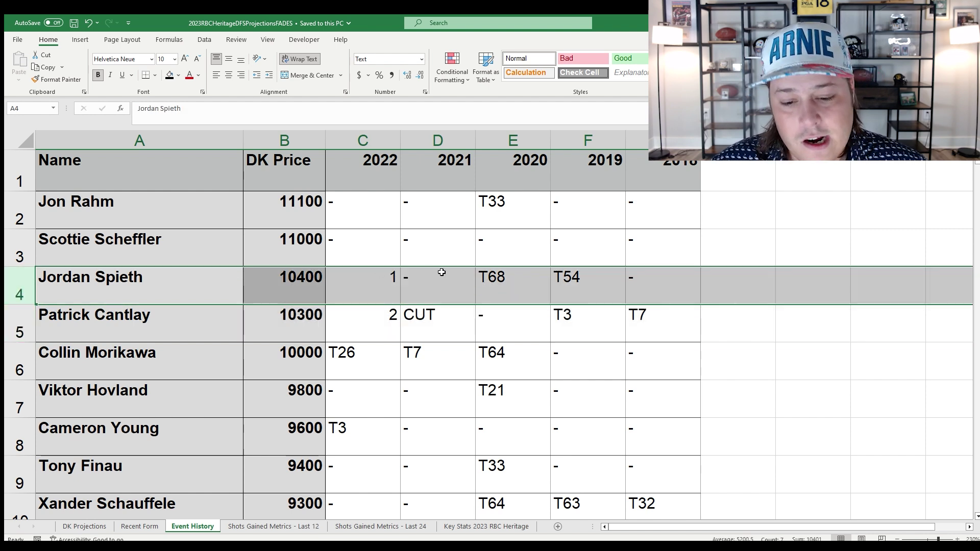
scroll(442, 273, down, 4)
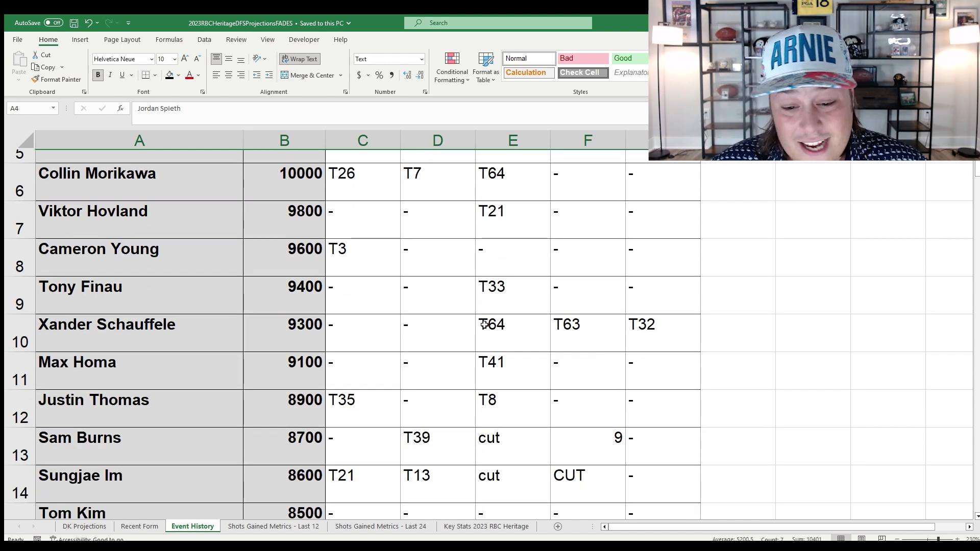
scroll(477, 328, down, 2)
click(20, 387)
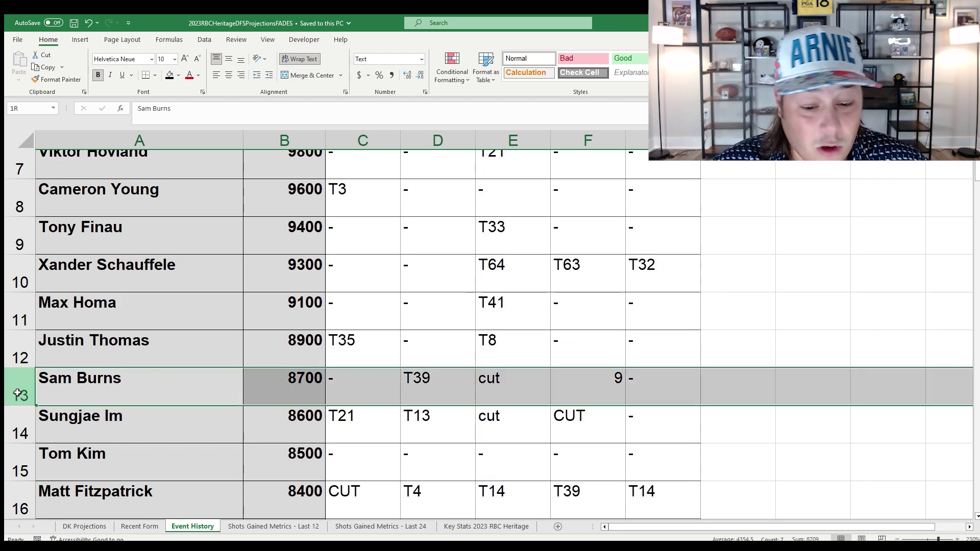
click(596, 397)
click(500, 387)
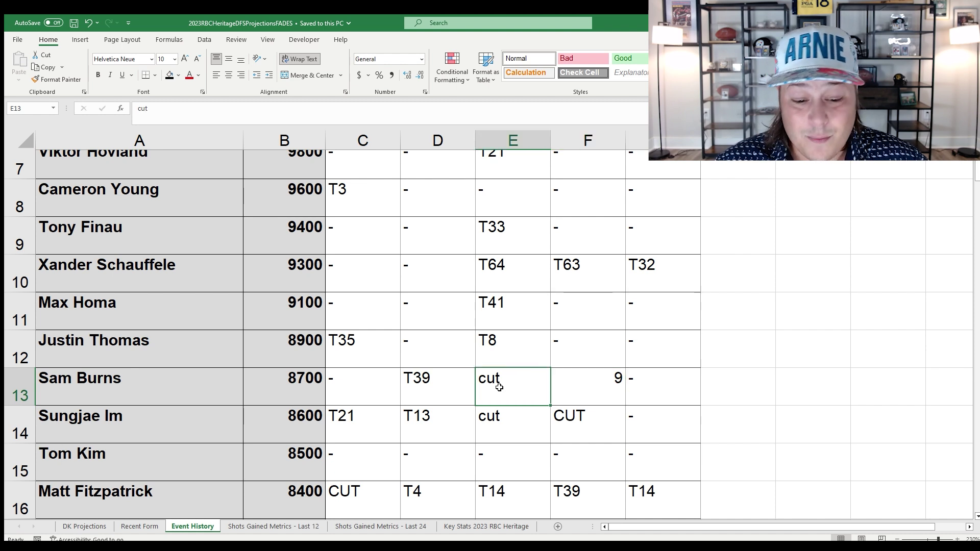
click(7, 429)
scroll(416, 411, down, 2)
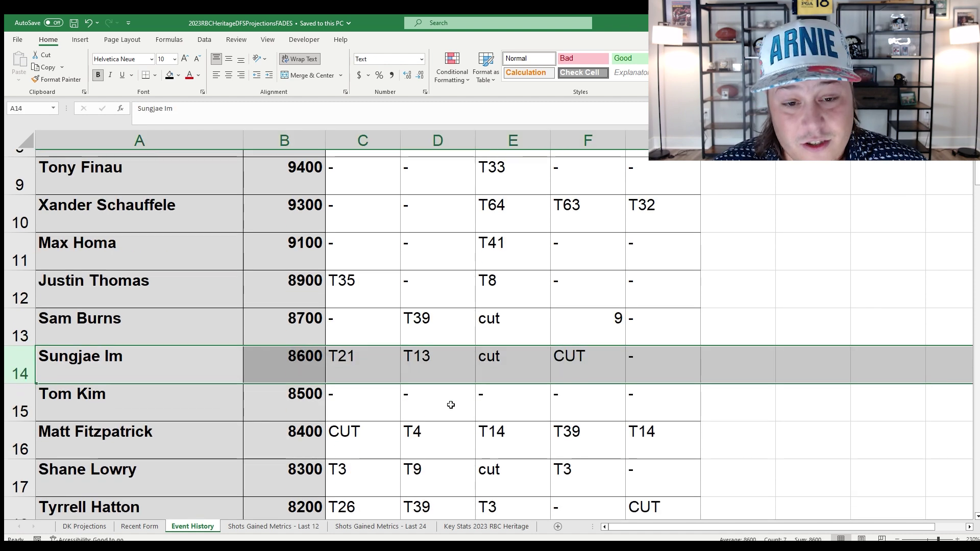
click(7, 451)
scroll(352, 383, up, 3)
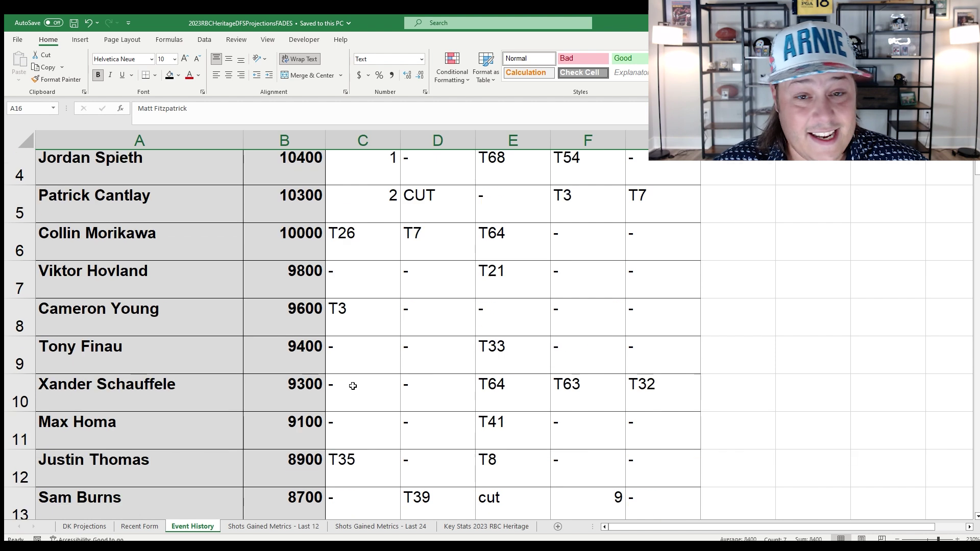
click(29, 265)
scroll(430, 311, up, 2)
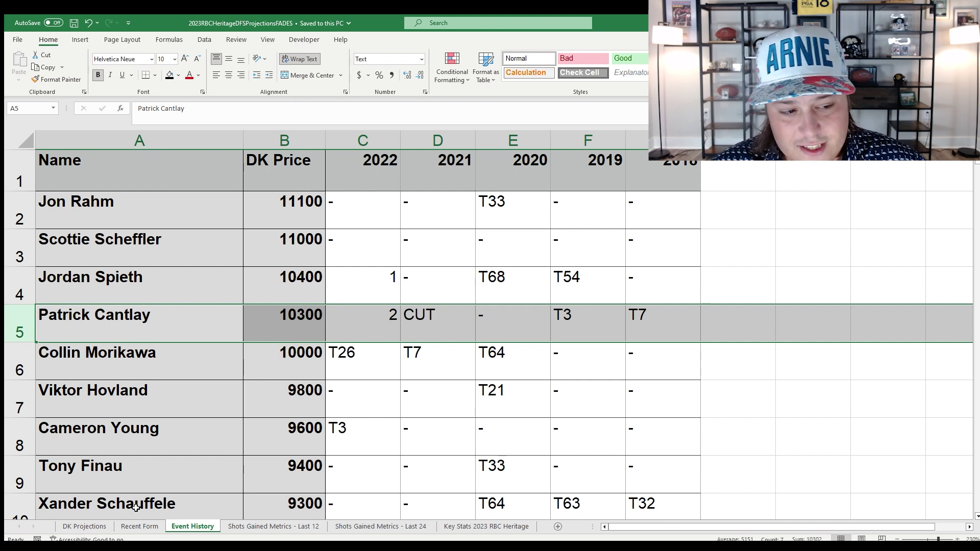
- Check Cantlay's last-24 strokes gained: 1.0 off the tee, 0.4 approach
click(351, 528)
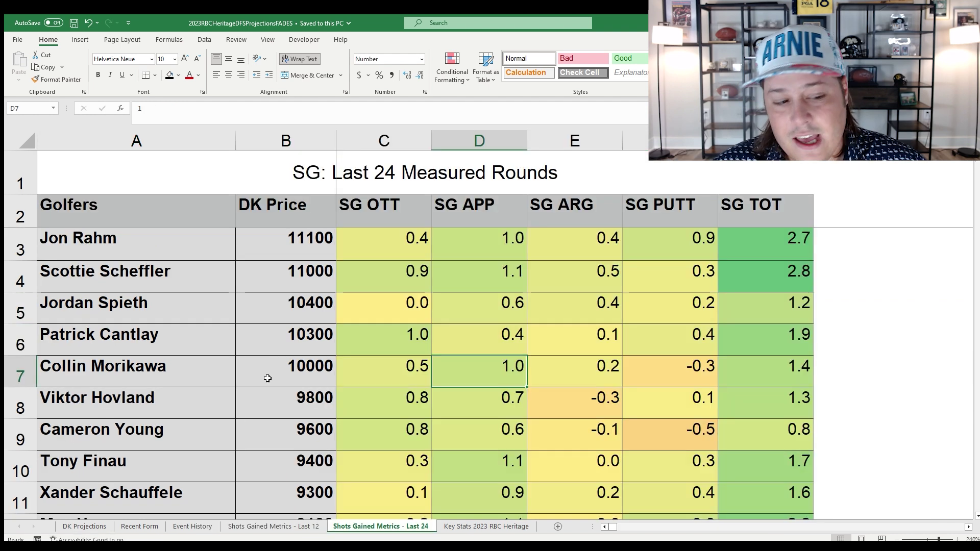
click(21, 343)
click(414, 350)
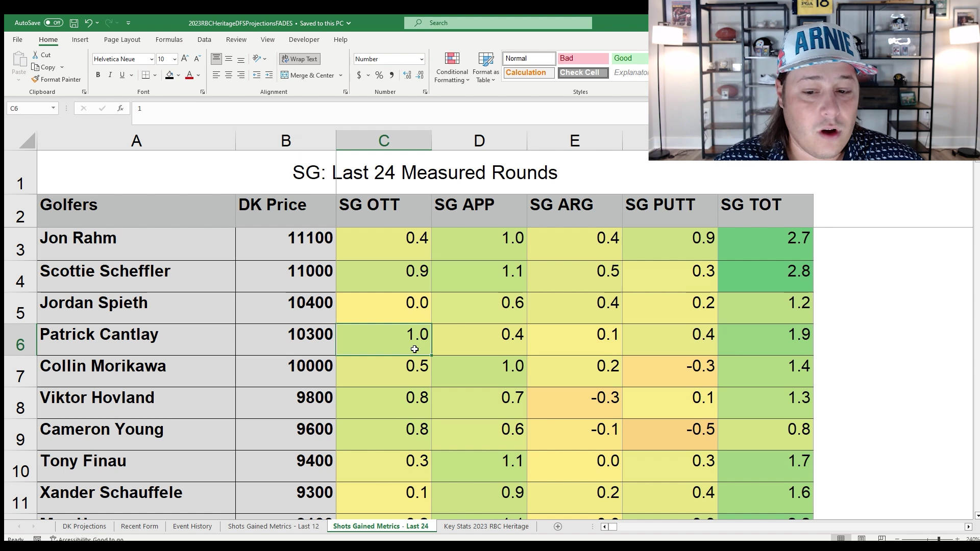
click(481, 352)
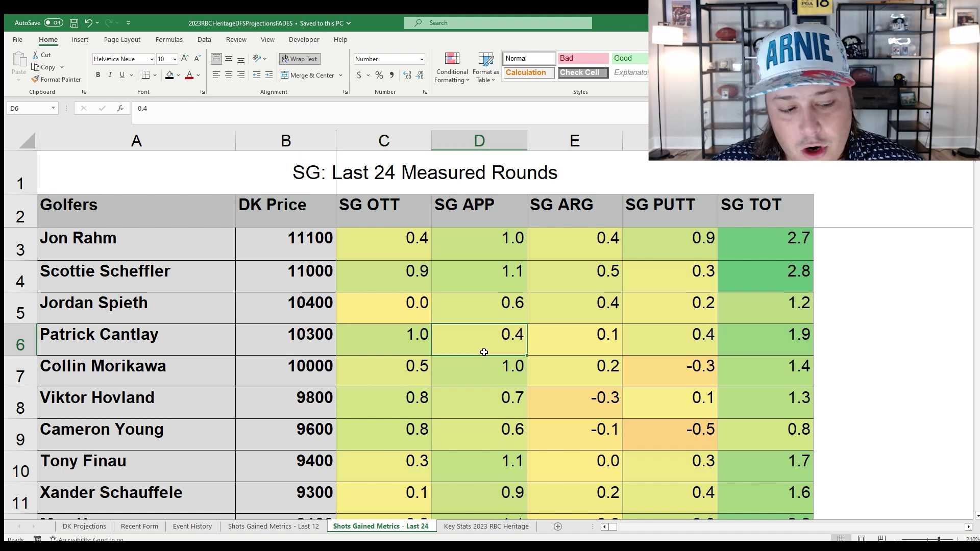
click(85, 526)
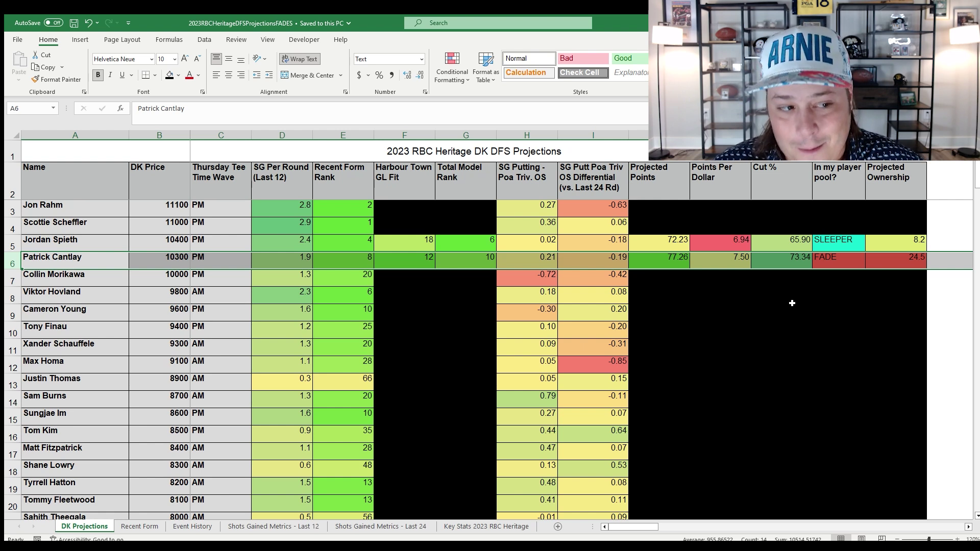
- Review DK Projections rows for Rahm, Scheffler, Spieth, Hovland, Morikawa, Young and Cantlay
drag(11, 229, 10, 209)
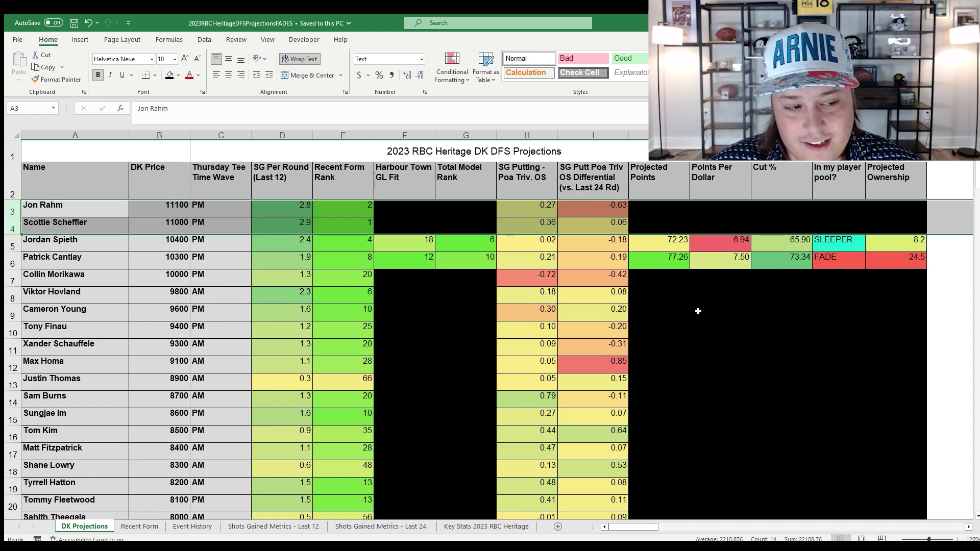
click(20, 246)
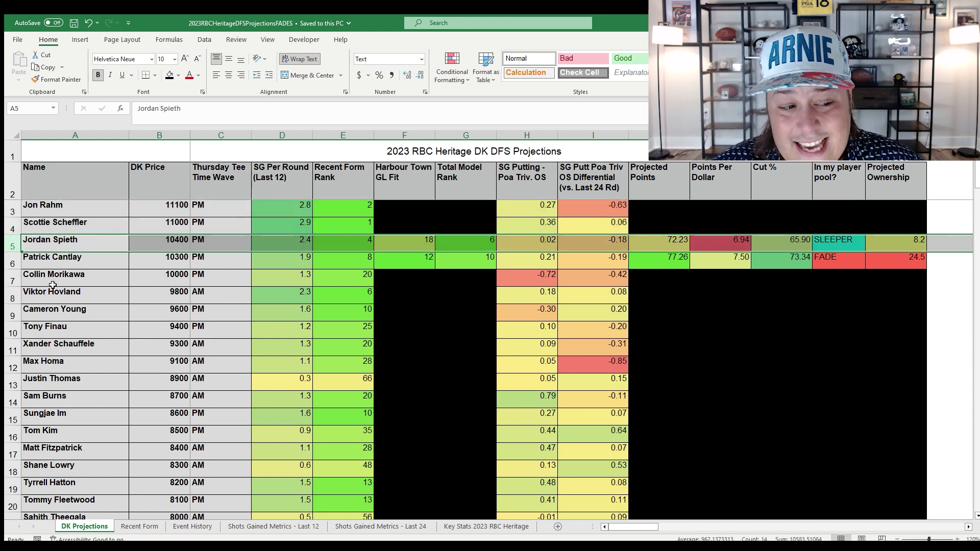
click(23, 298)
click(21, 286)
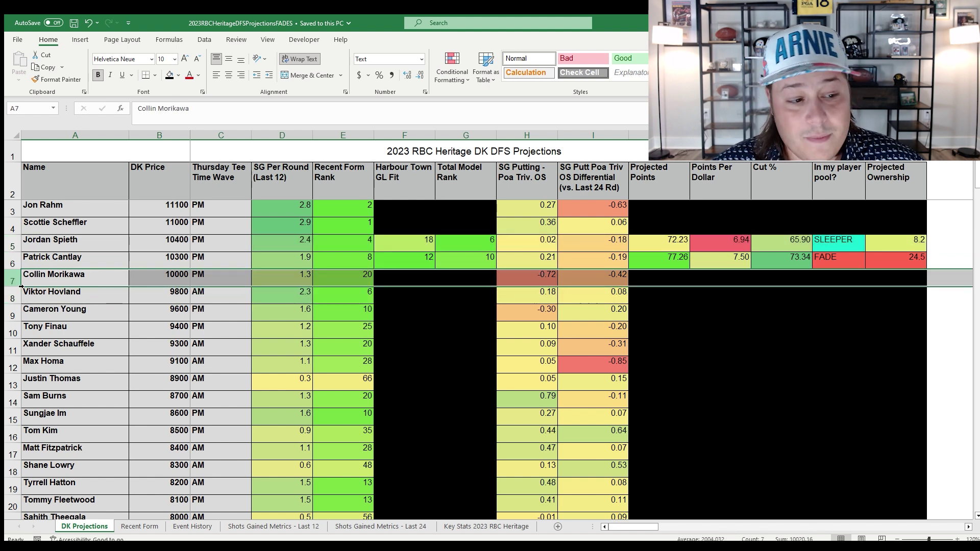
click(10, 315)
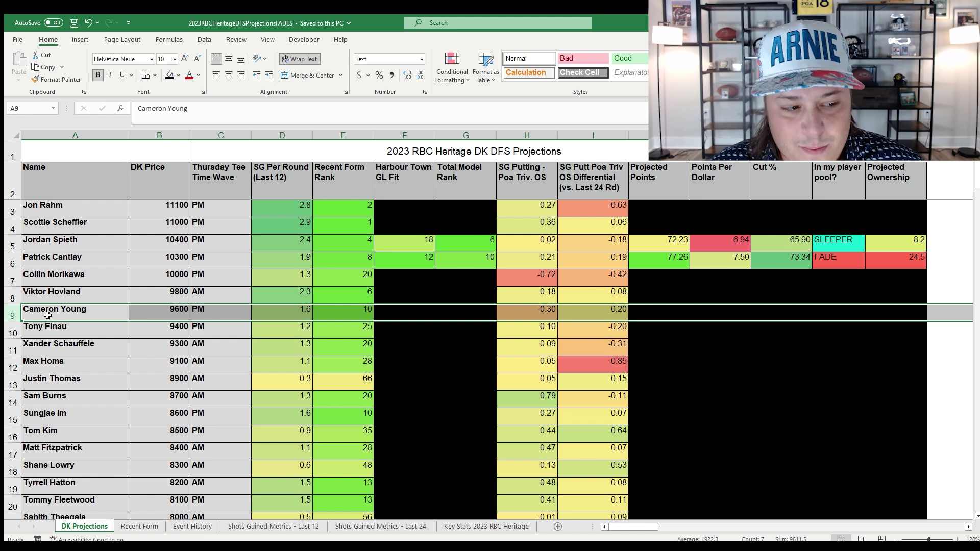
click(13, 262)
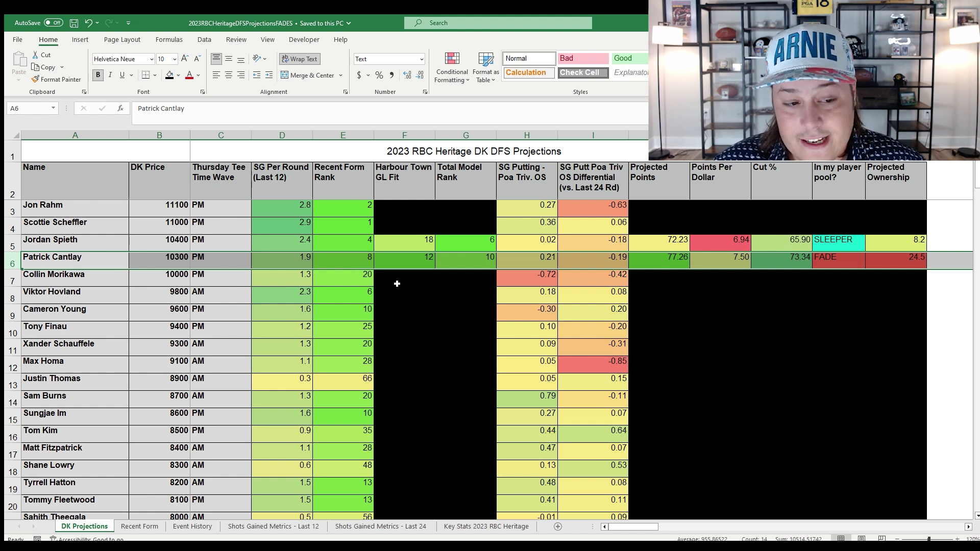
- Point out Patrick Cantlay's 2021 CUT result on the Event History sheet
click(189, 525)
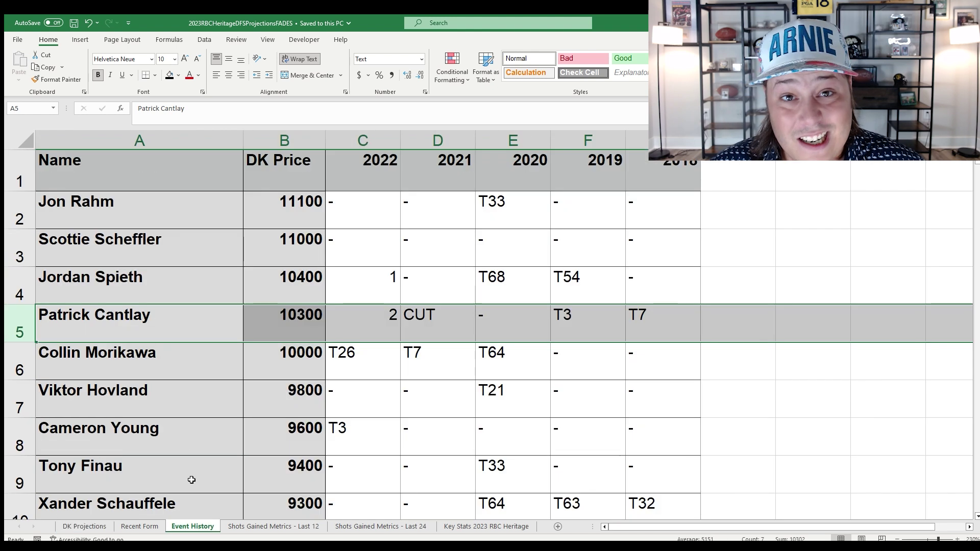
click(452, 321)
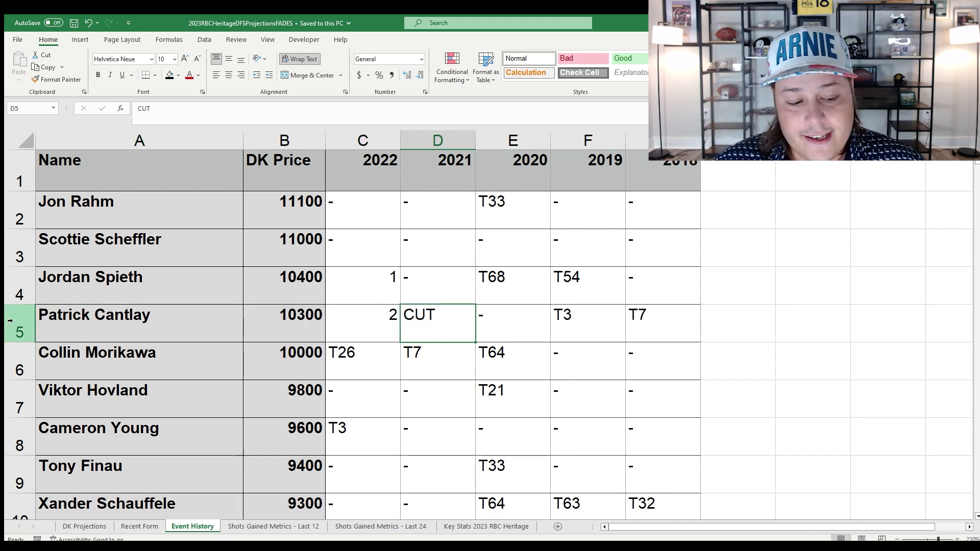
click(77, 526)
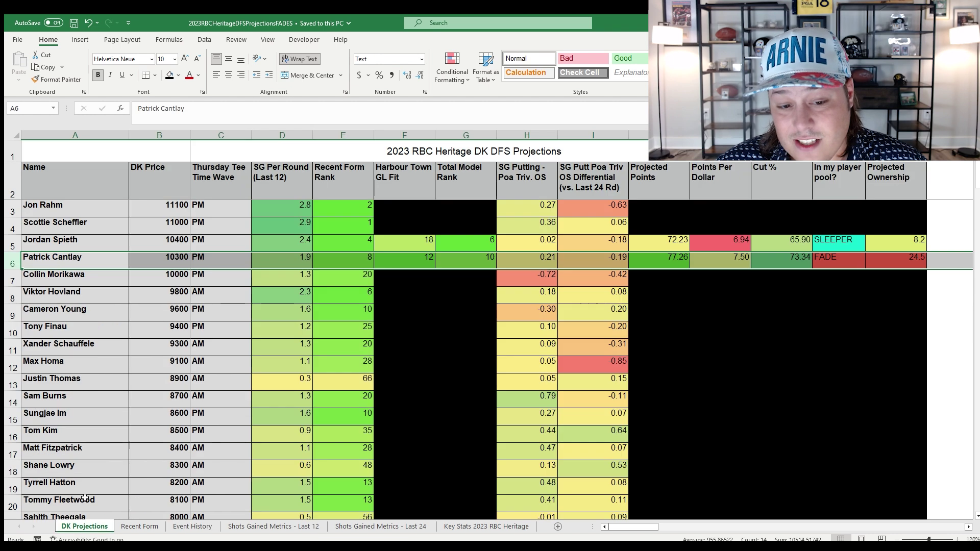
- Highlight Cantlay's yearly finishes, stressing his 2022 runner-up and 2019 T3 results
click(193, 526)
drag(365, 324, 663, 327)
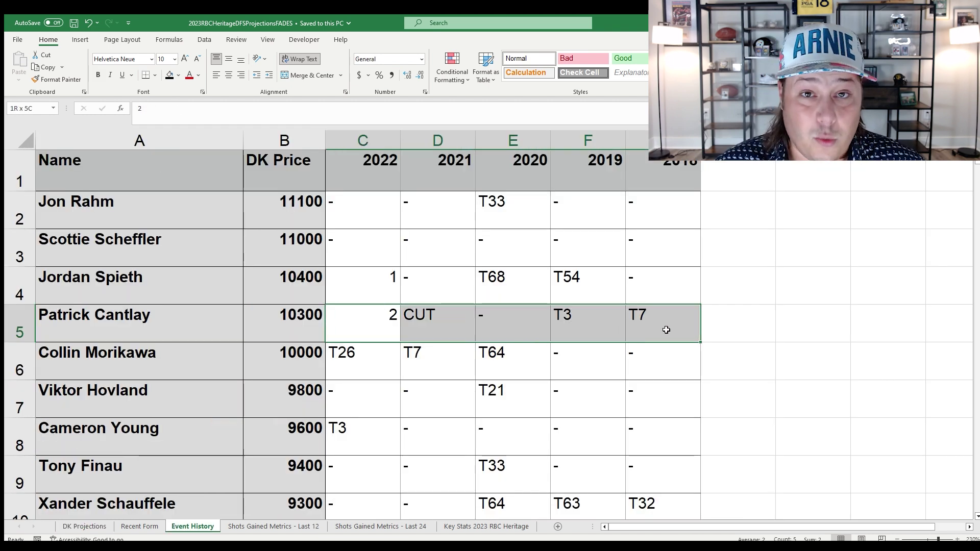
click(523, 331)
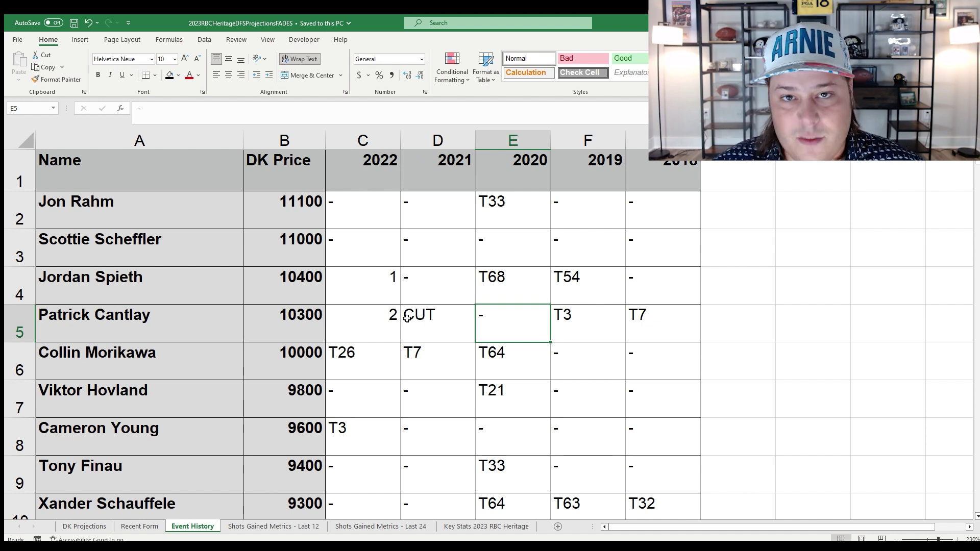
click(375, 312)
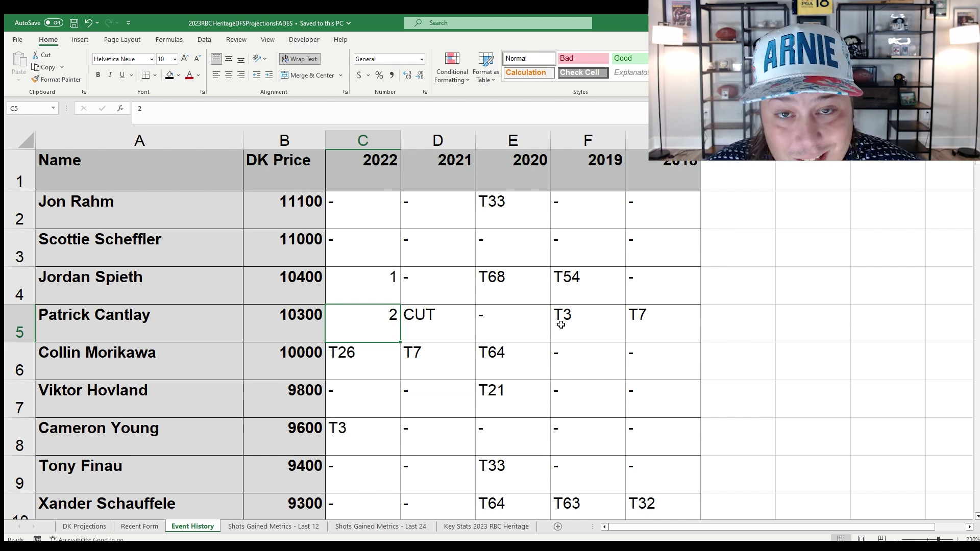
drag(634, 319, 368, 319)
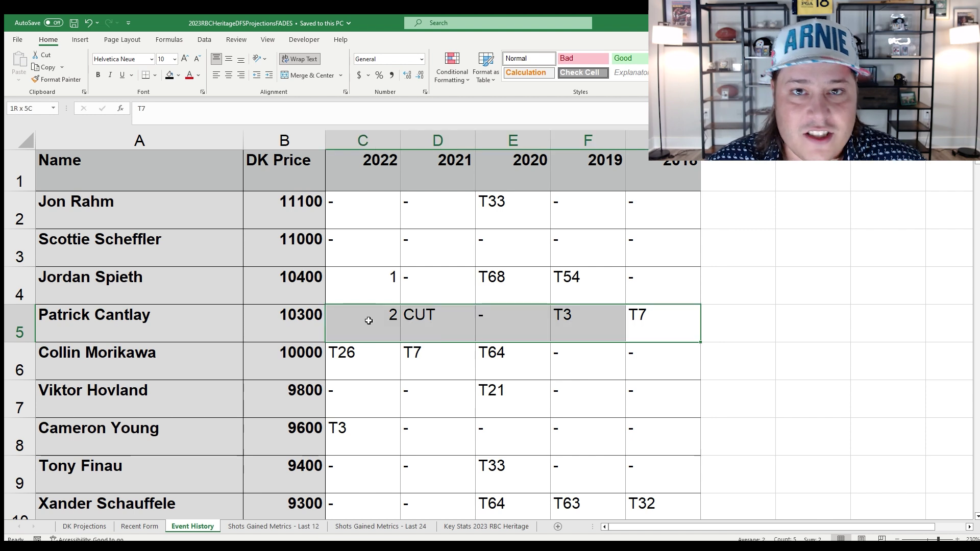
click(582, 316)
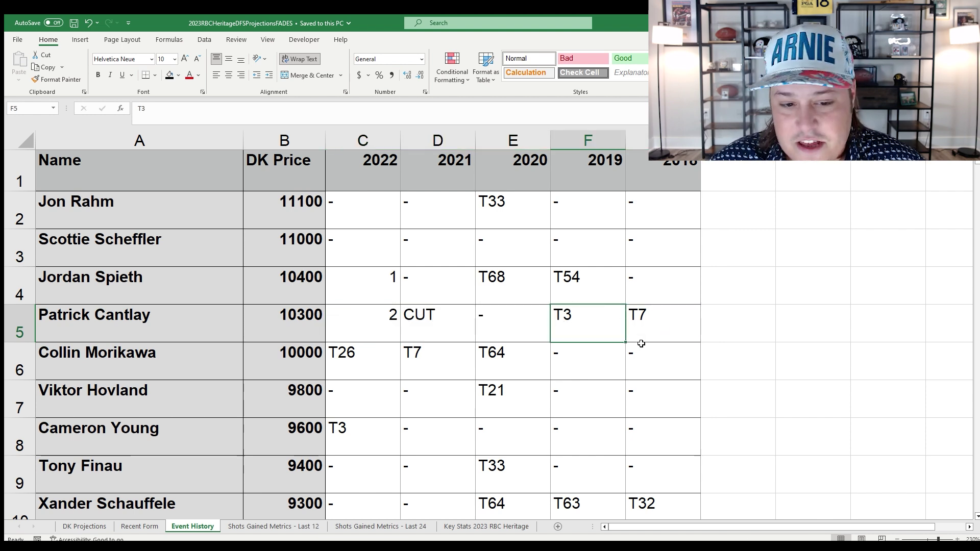
click(369, 323)
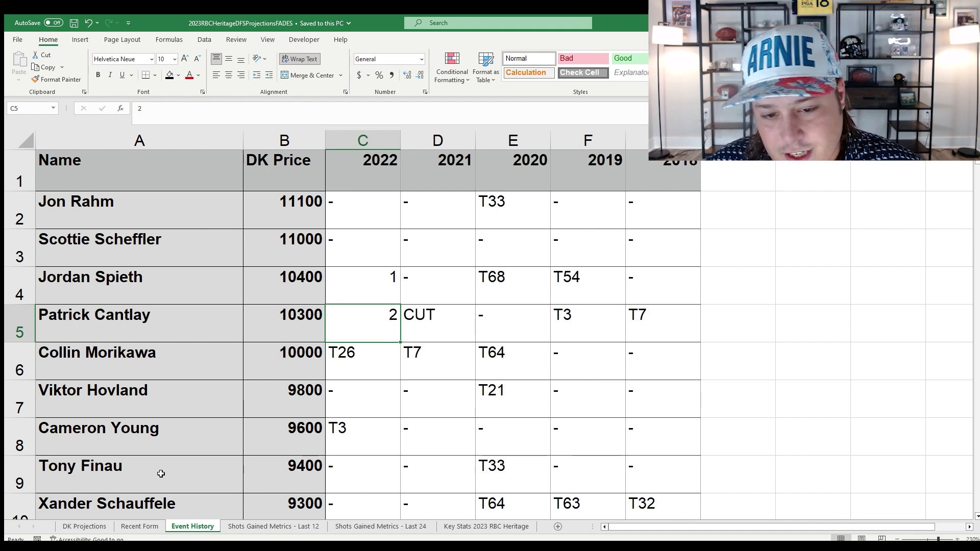
click(84, 527)
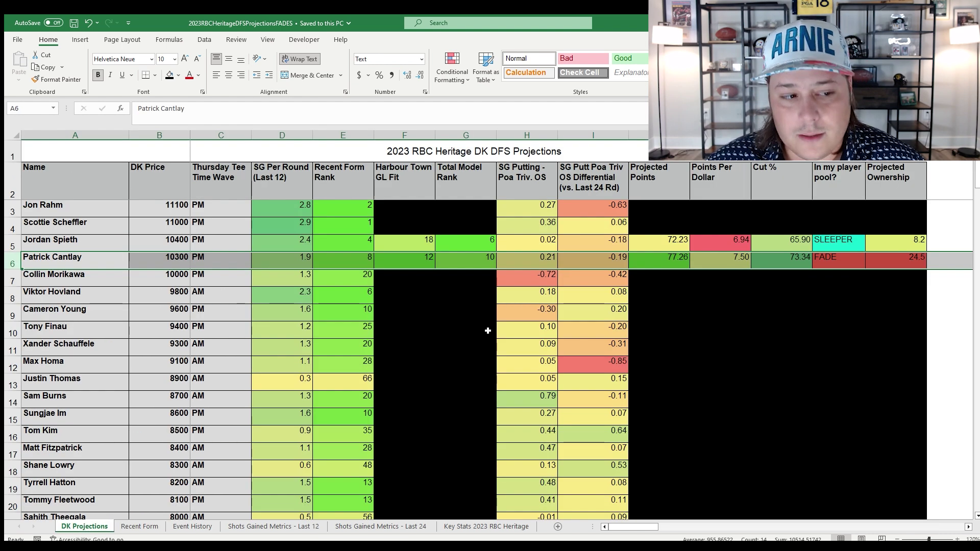
click(755, 274)
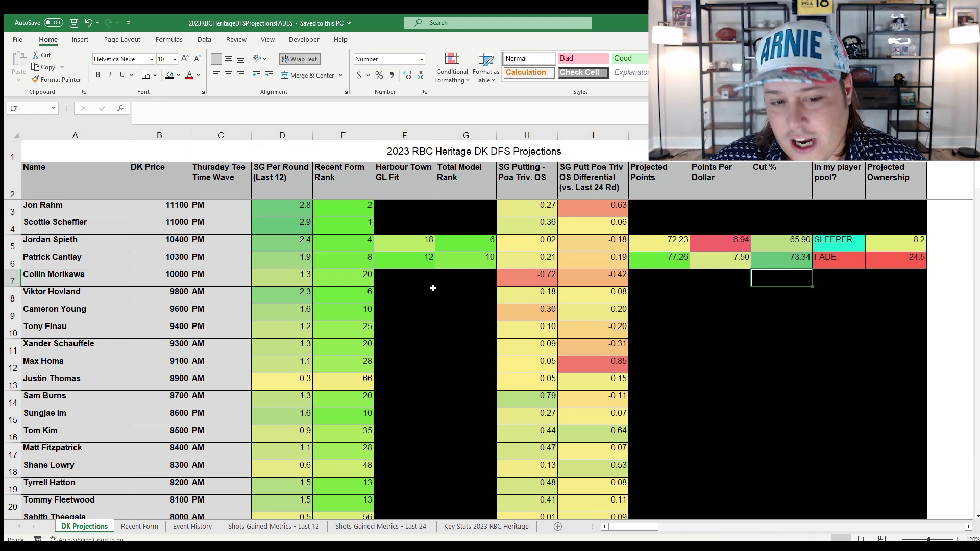
click(12, 261)
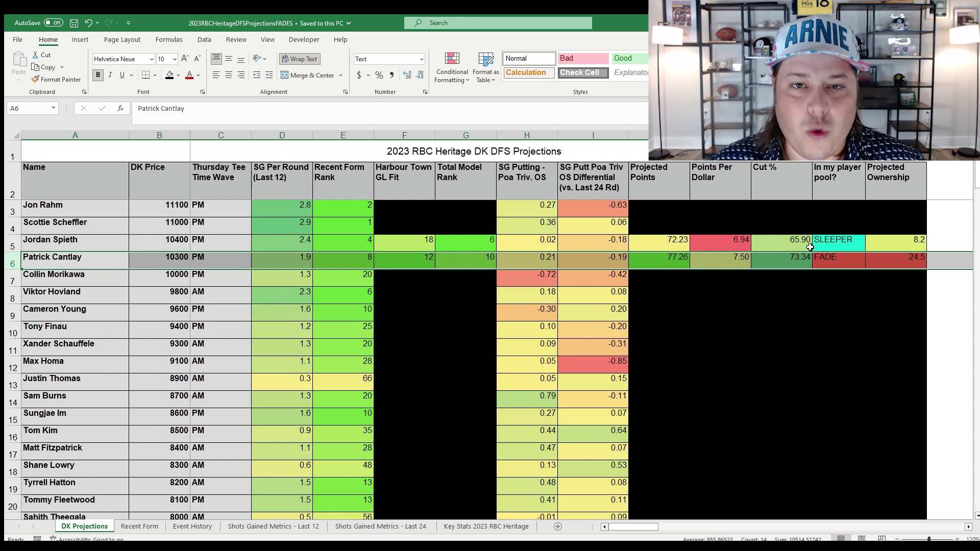
click(889, 257)
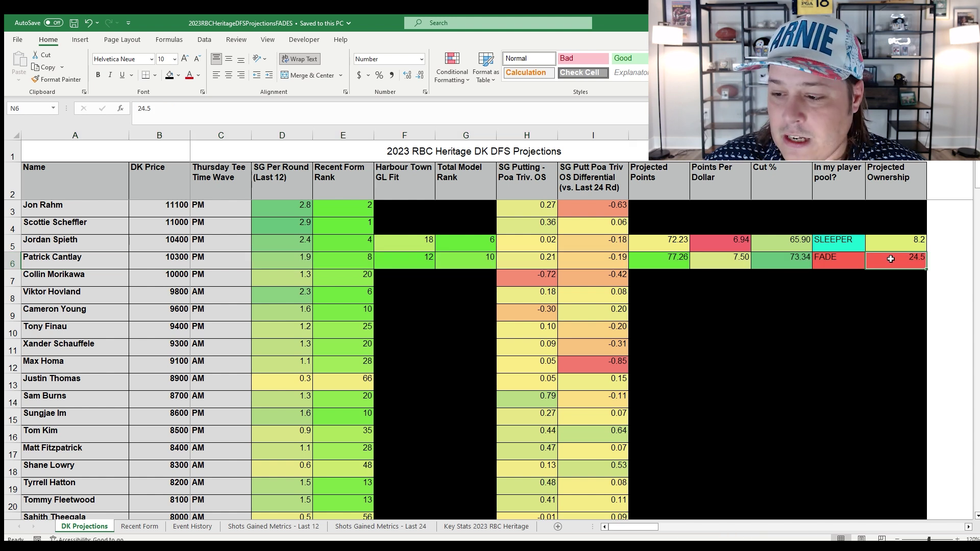
- Locate J.T. Poston's FADE row: 64.00 projected points, 11.4 ownership
scroll(781, 333, down, 9)
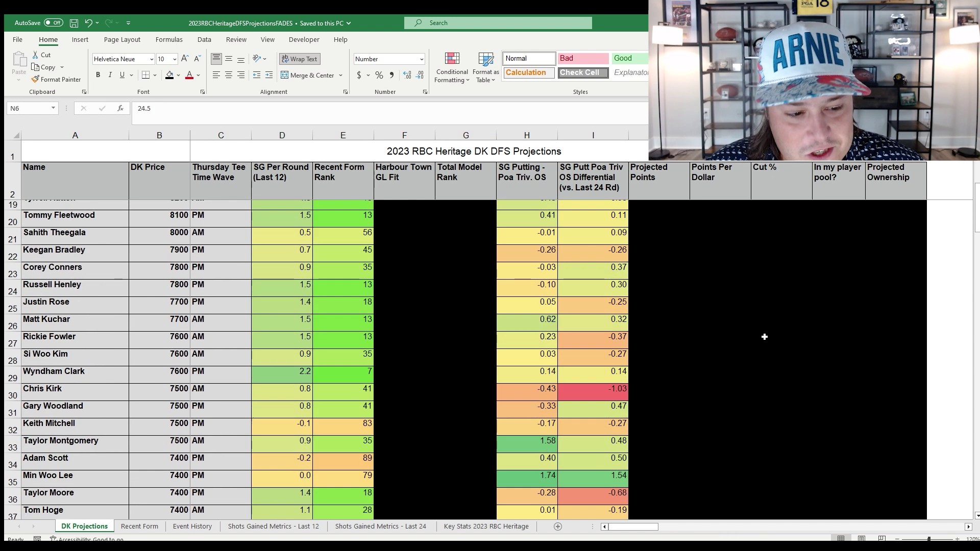
scroll(723, 340, down, 2)
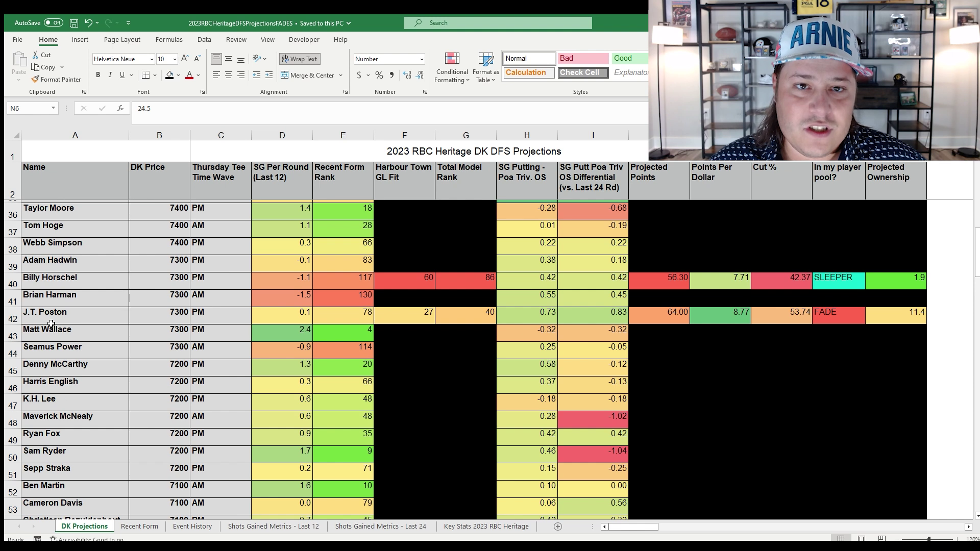
click(17, 319)
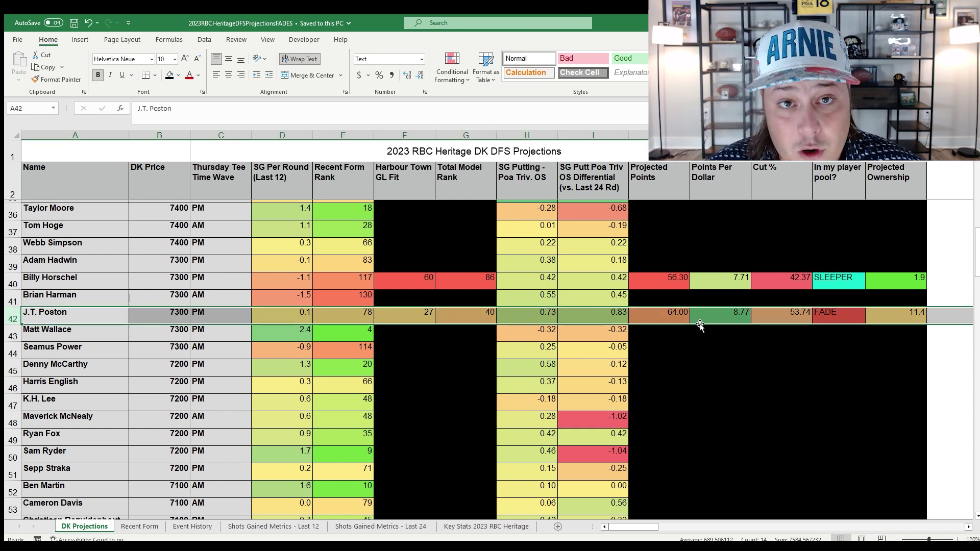
scroll(699, 319, down, 1)
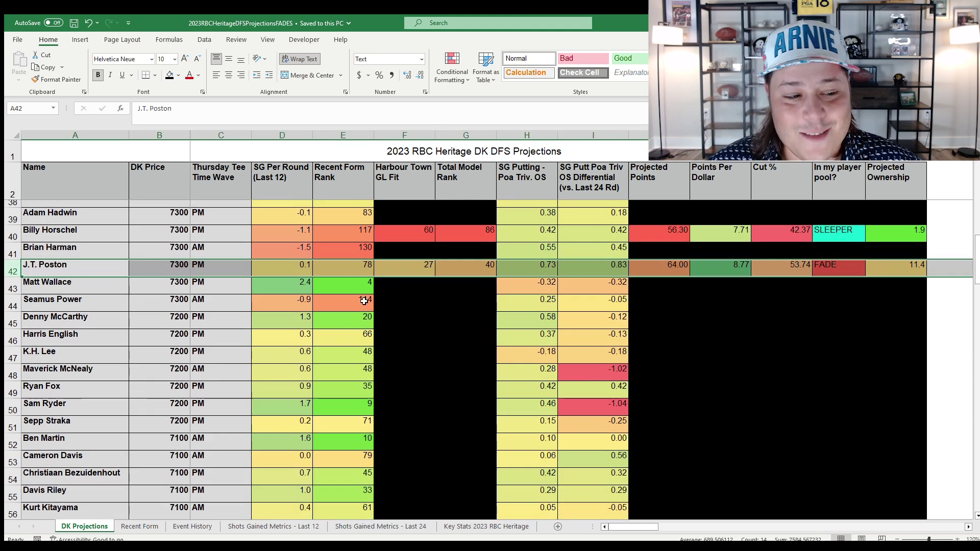
click(455, 316)
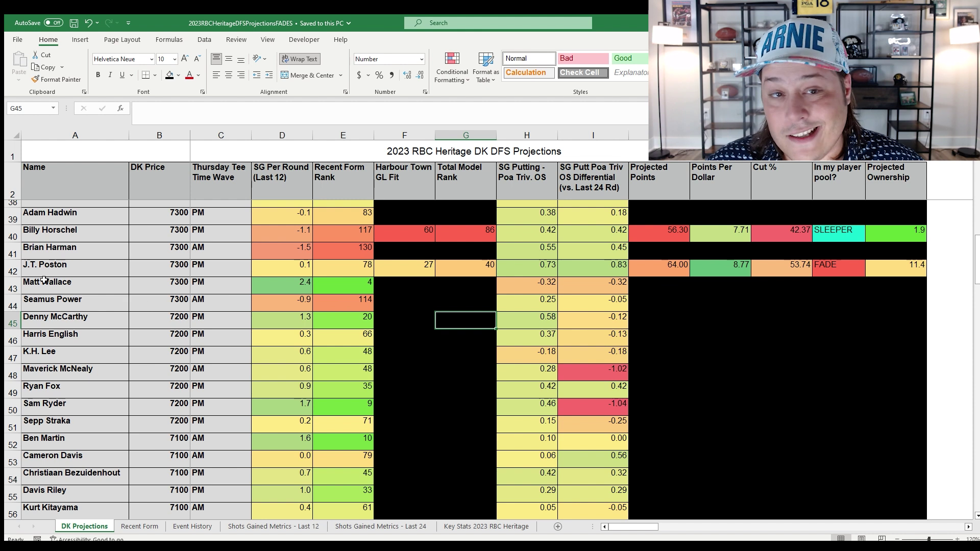
click(20, 273)
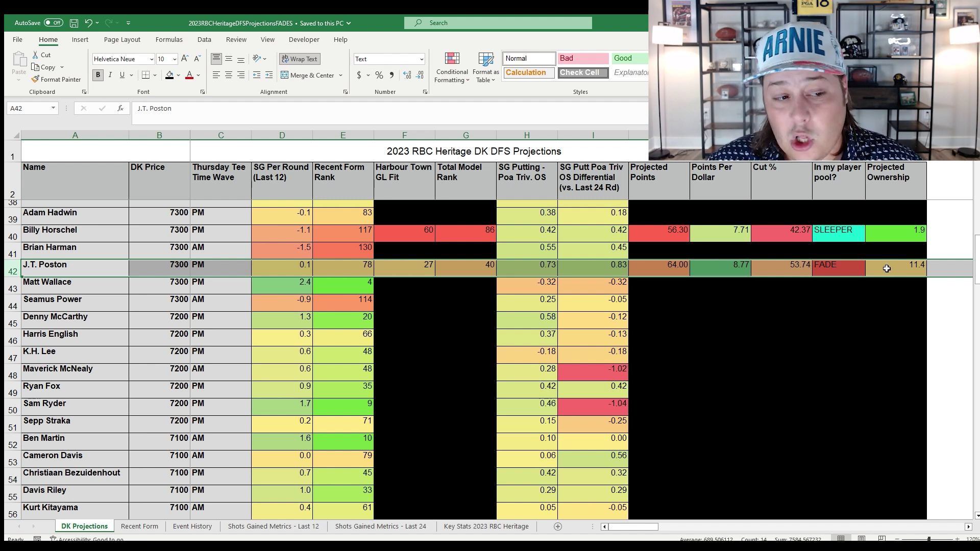
- Scroll the Event History sheet down to J.T. Poston's entry
click(192, 526)
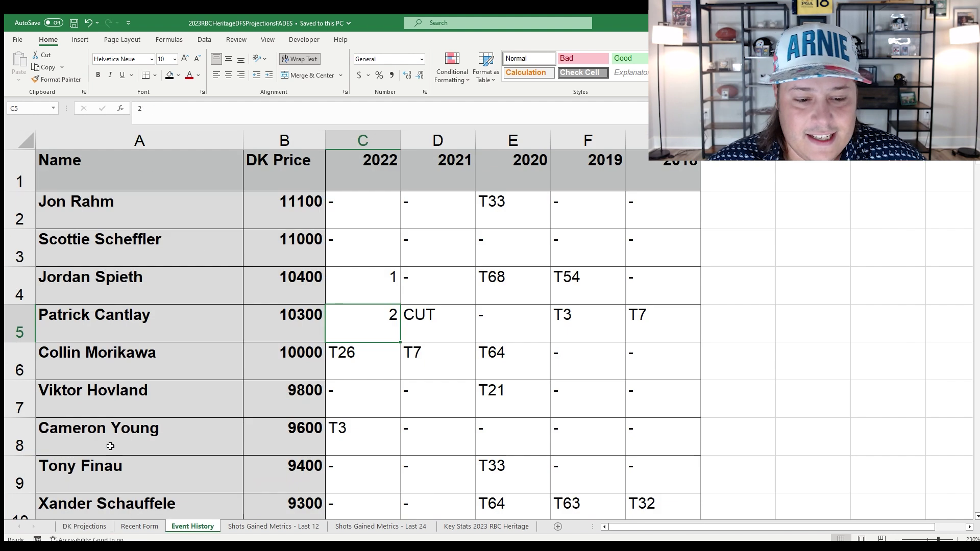
scroll(100, 417, down, 5)
scroll(101, 417, down, 6)
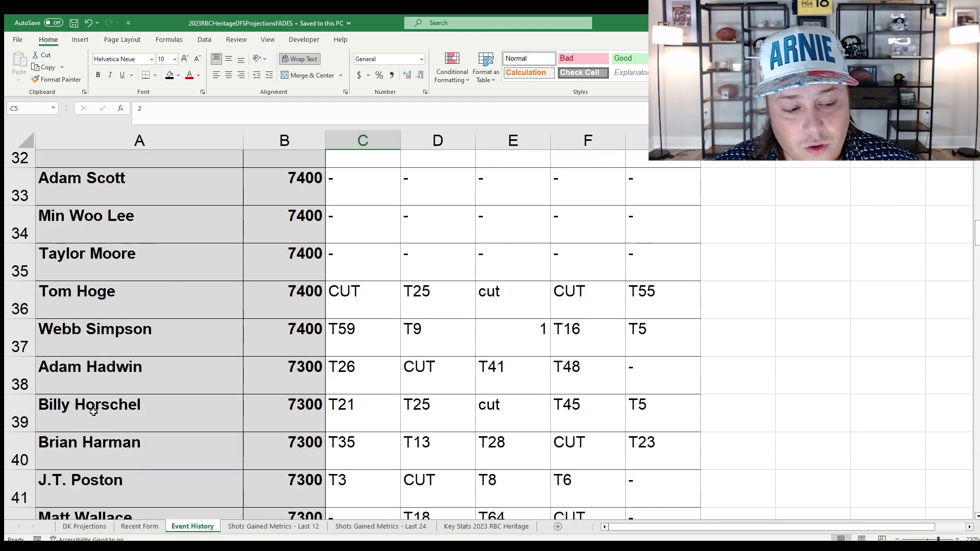
scroll(61, 424, down, 1)
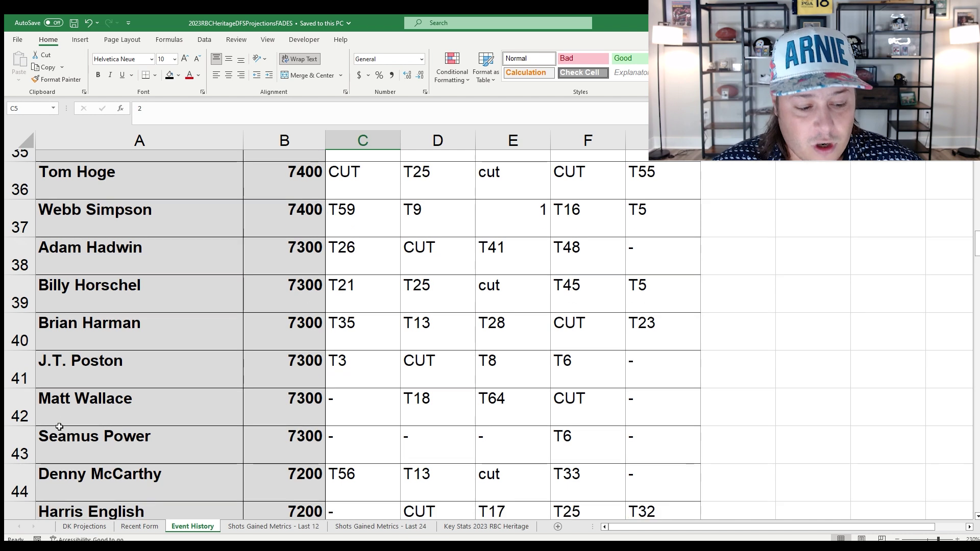
scroll(49, 411, up, 1)
click(80, 524)
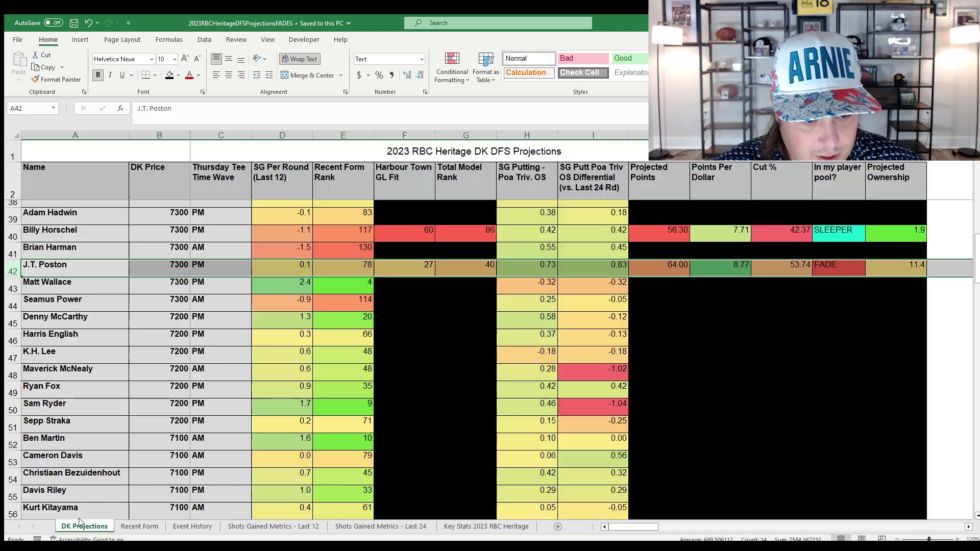
click(193, 526)
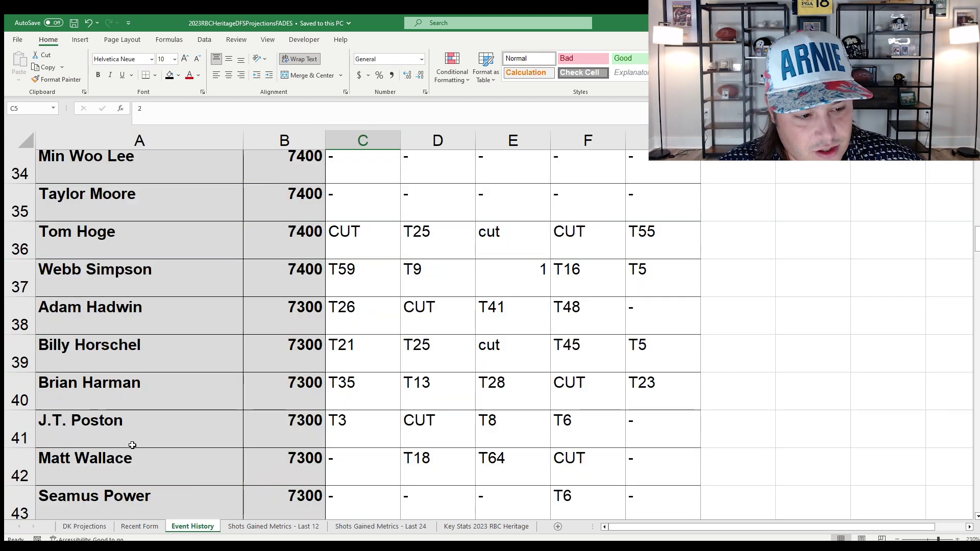
scroll(128, 436, down, 2)
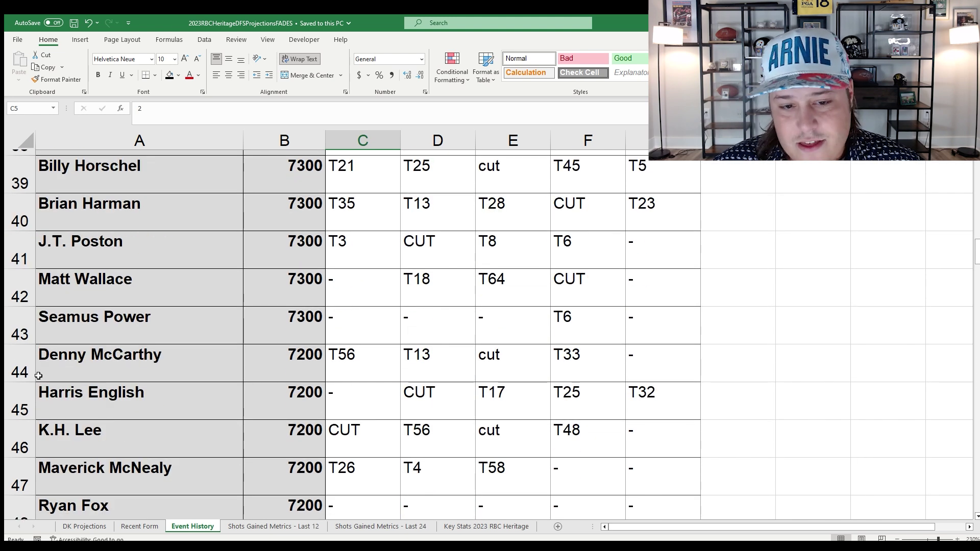
- Review Poston's event finishes: T3, CUT, T8 and T6
click(10, 254)
click(343, 249)
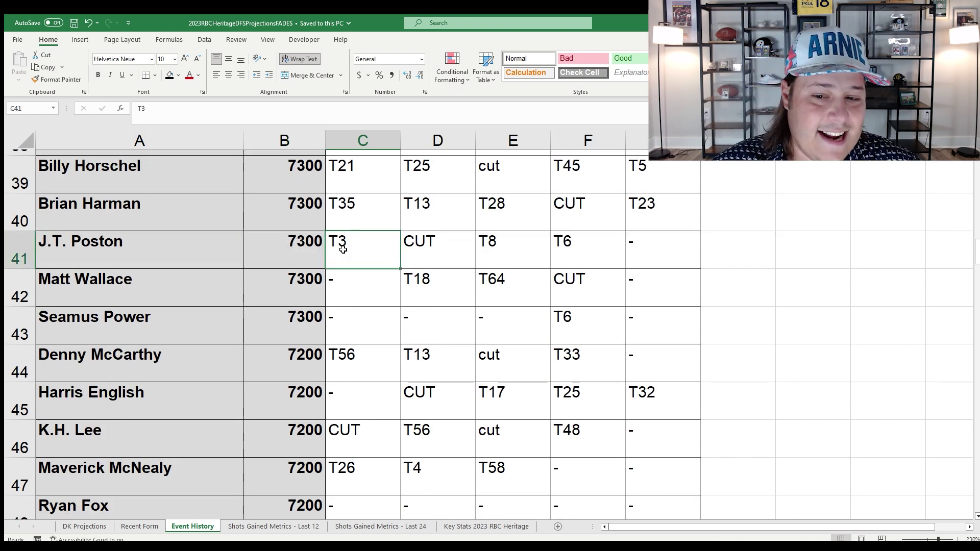
click(455, 246)
click(520, 251)
click(574, 245)
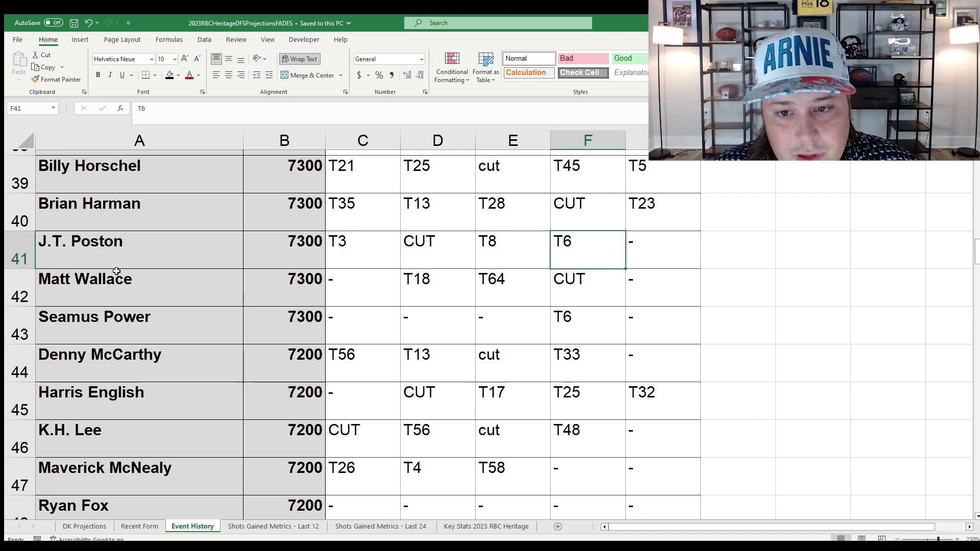
click(27, 263)
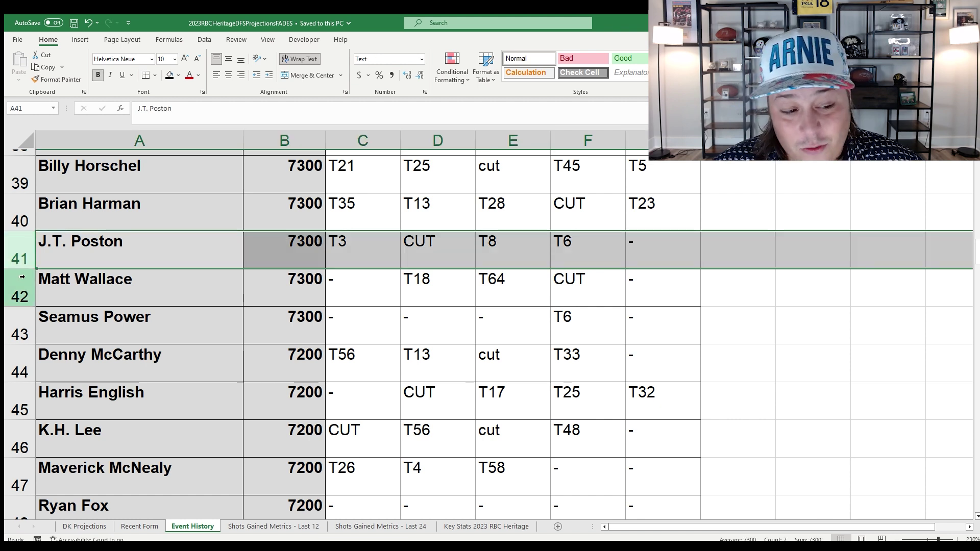
- Review Poston's Recent Form row: T34 Masters, T10 Valspar, Players CUT
click(140, 526)
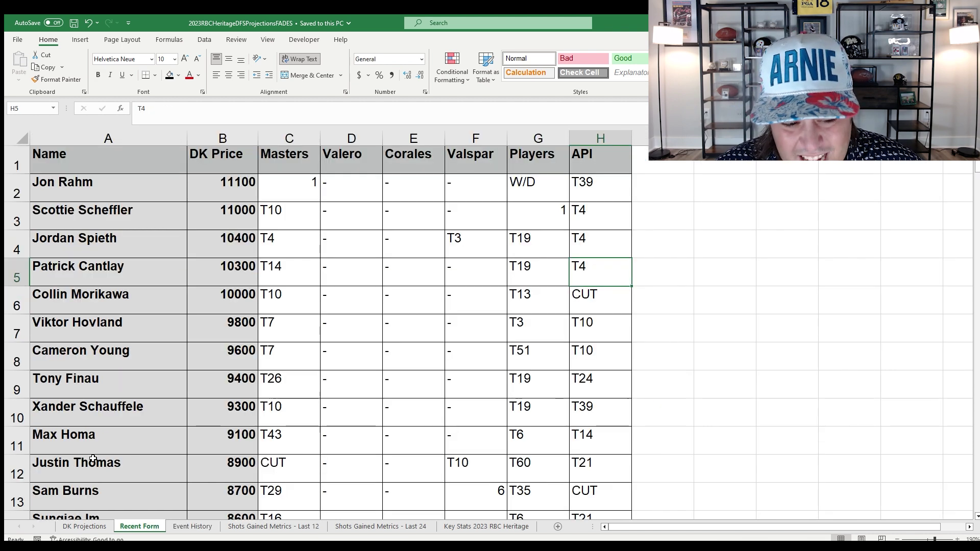
scroll(68, 435, down, 3)
scroll(69, 434, down, 6)
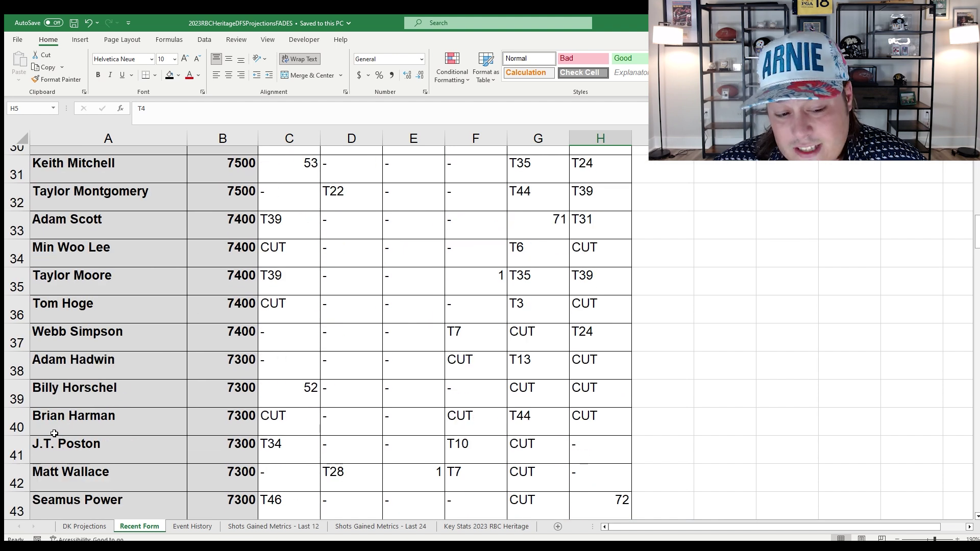
click(30, 445)
click(305, 442)
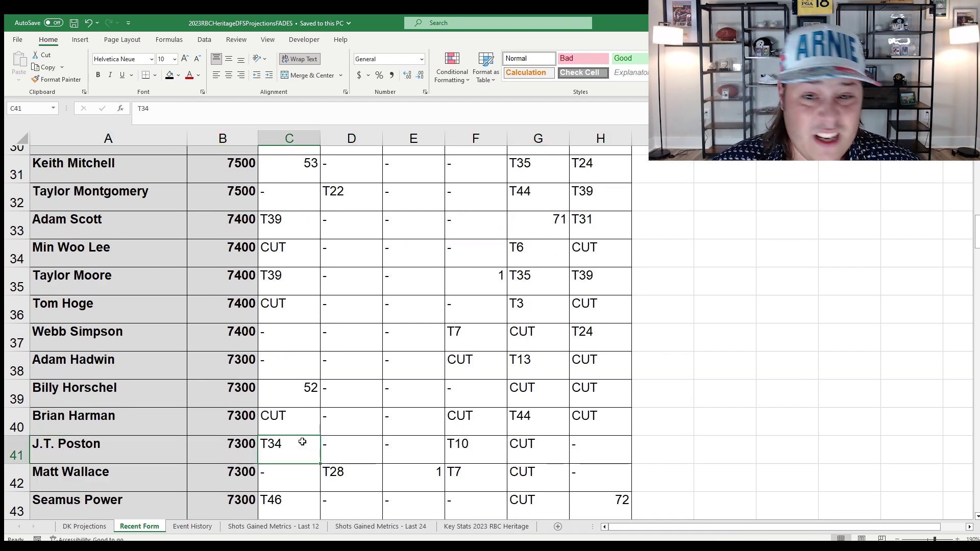
click(474, 450)
click(540, 446)
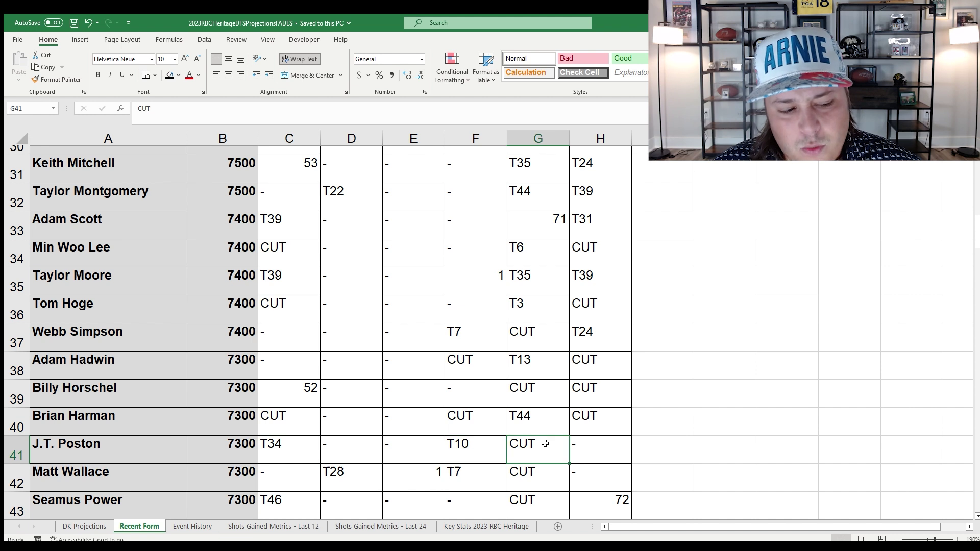
click(8, 448)
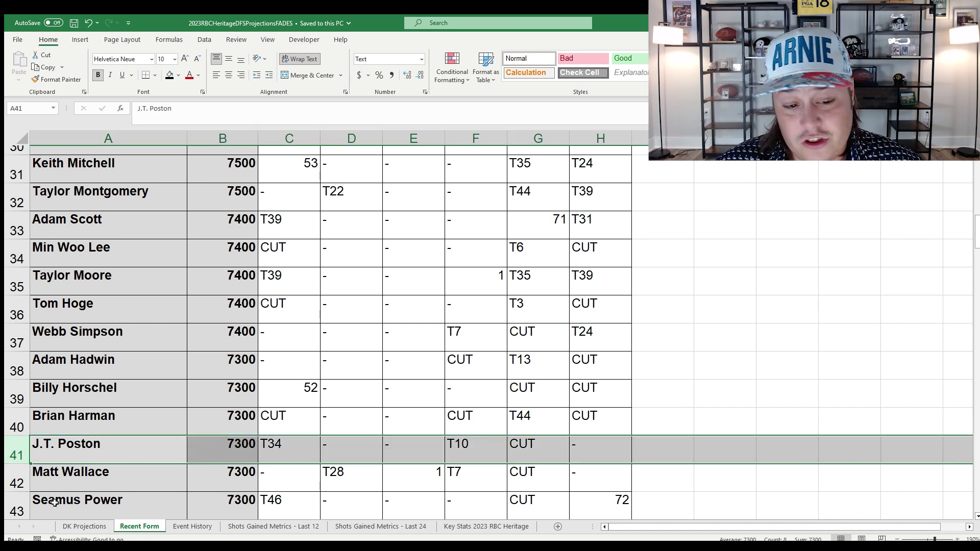
- Check J.T. Poston's four last-24 strokes-gained values, including -0.1 SG PUTT
click(366, 526)
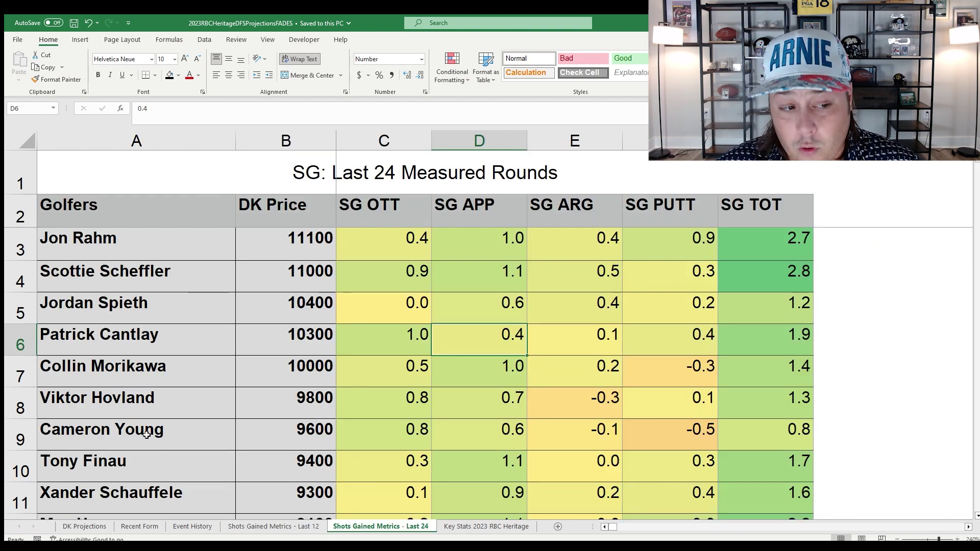
scroll(133, 431, down, 13)
scroll(32, 409, up, 1)
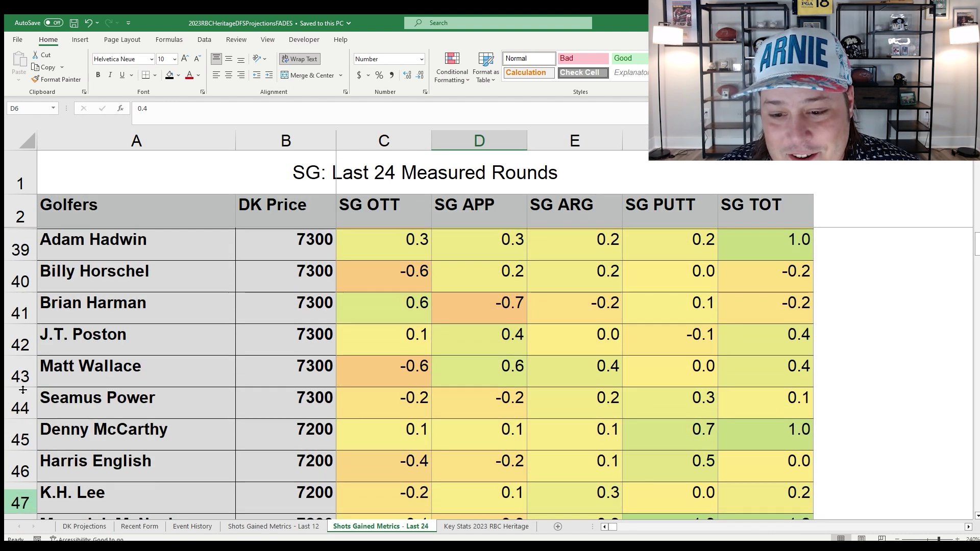
click(30, 347)
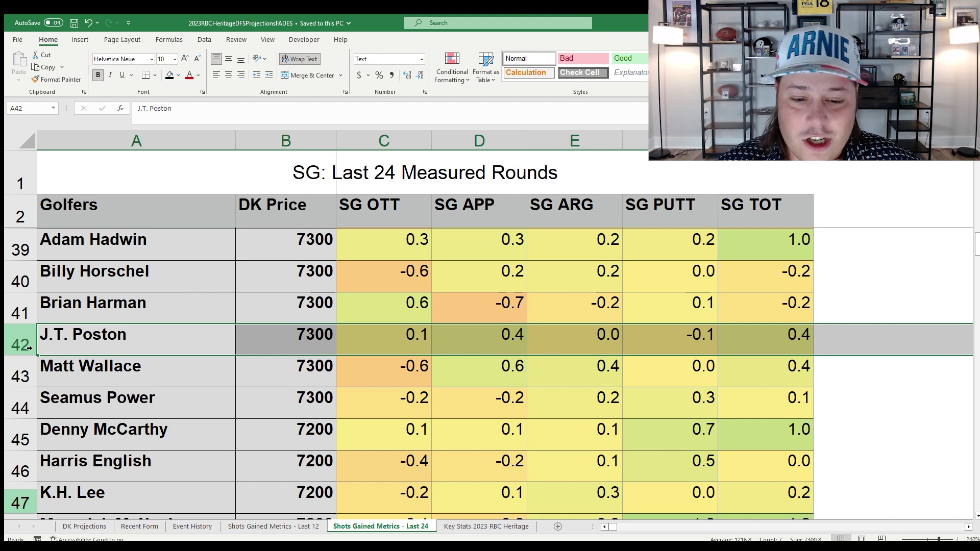
click(662, 340)
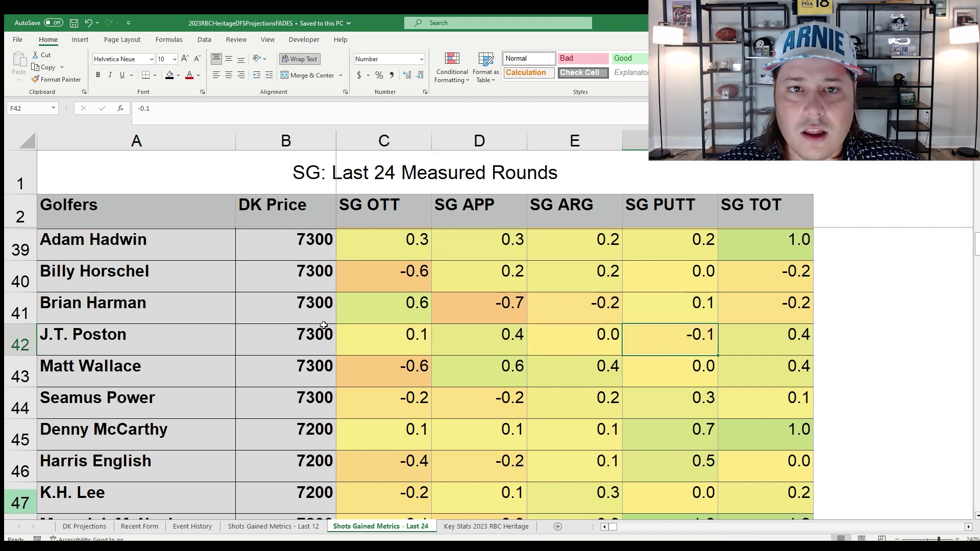
drag(405, 334, 653, 340)
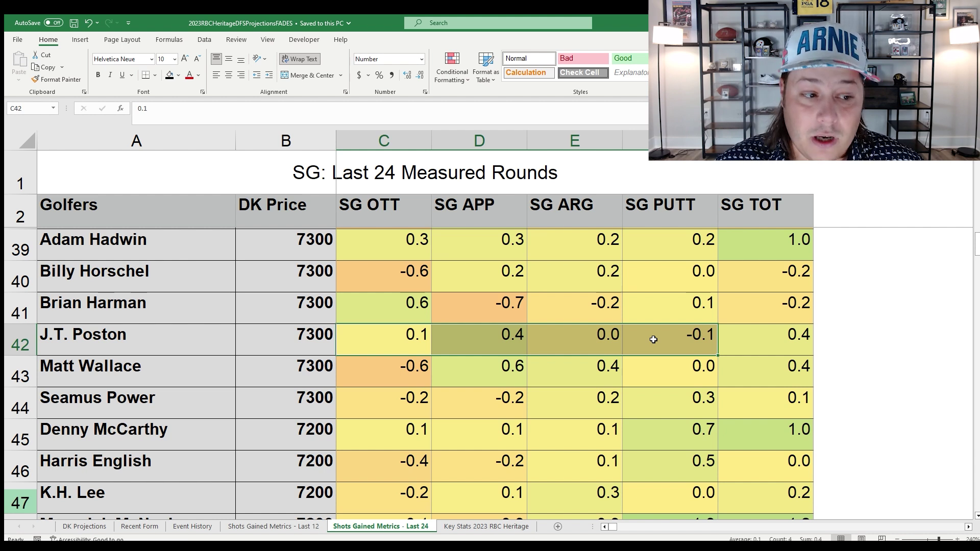
click(653, 339)
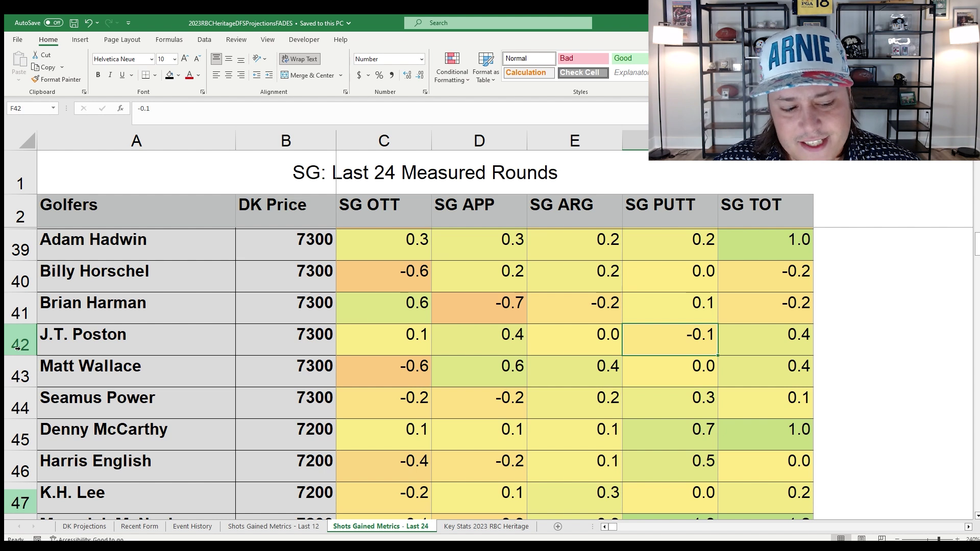
key(ctrl+Page_Up)
key(ctrl+Page_Up)
key(ctrl+Page_Up)
key(ctrl+Page_Up)
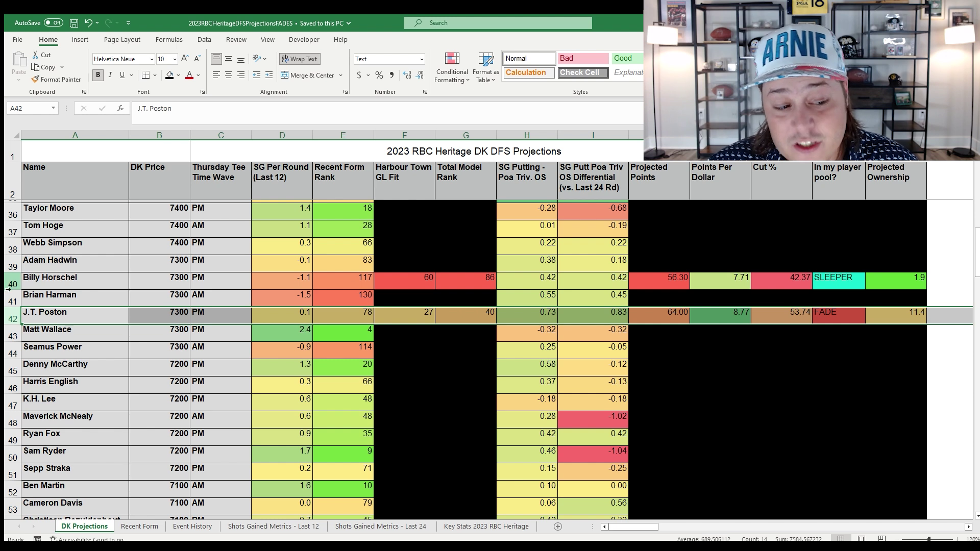
click(10, 334)
click(11, 351)
click(15, 368)
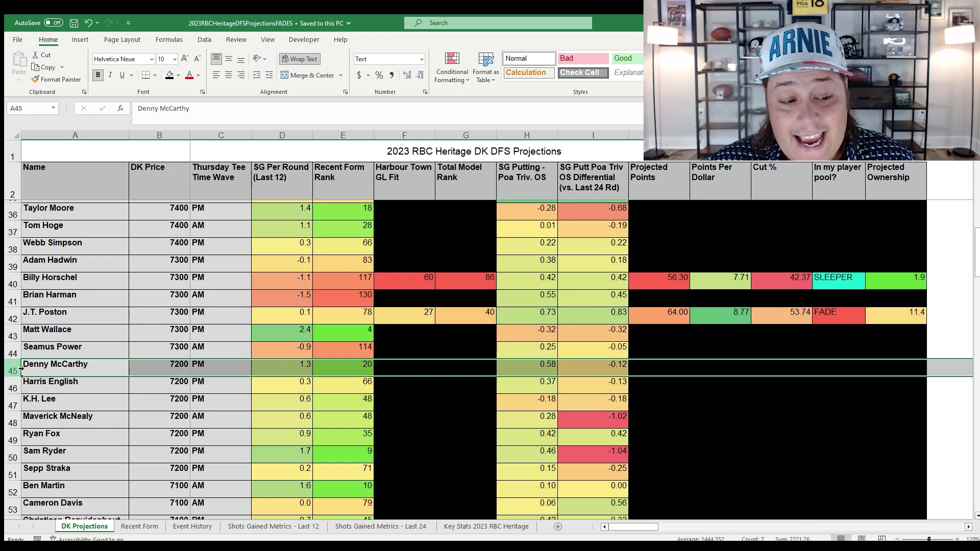
click(13, 404)
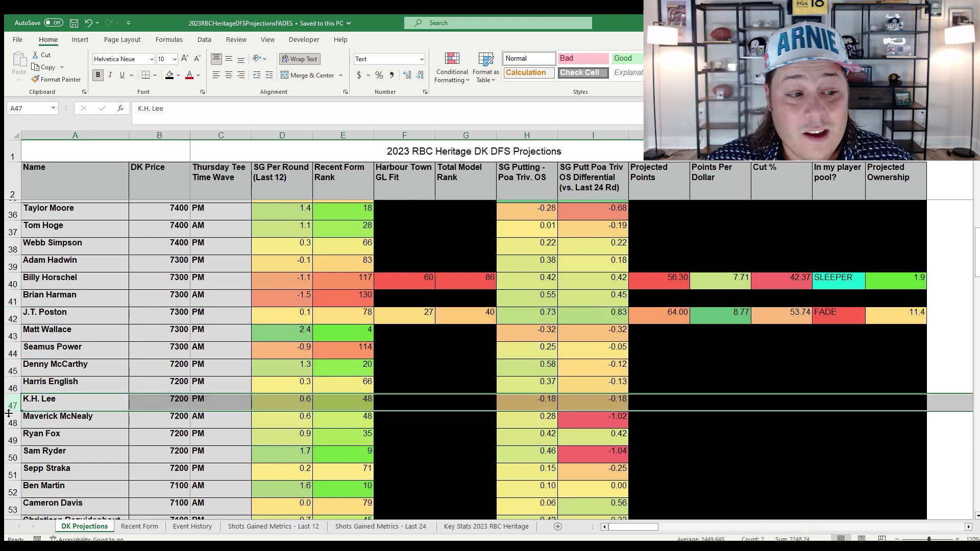
click(12, 423)
click(11, 249)
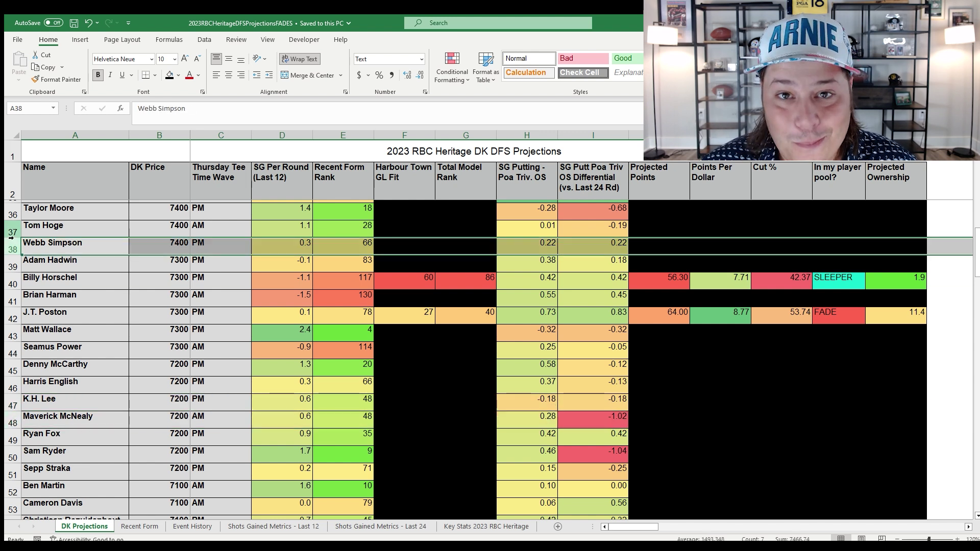
click(11, 232)
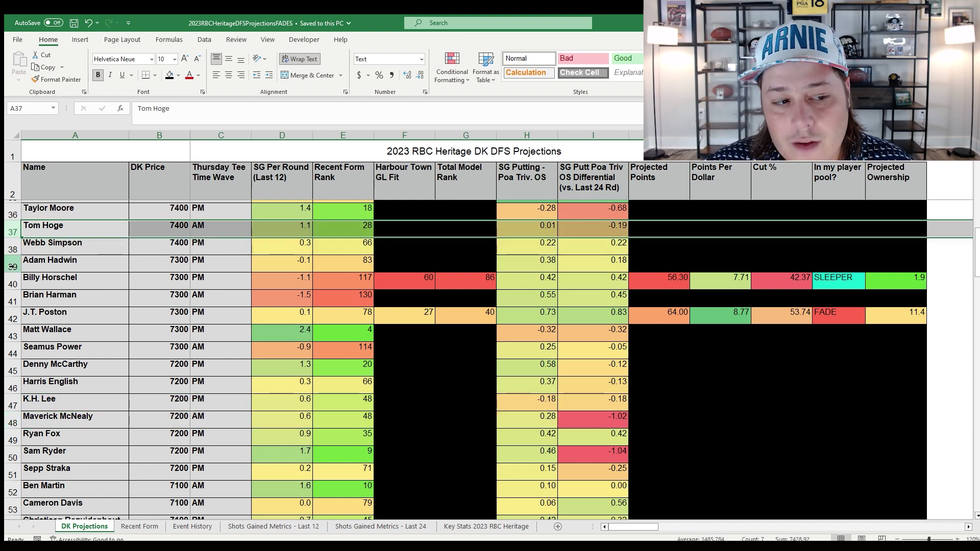
click(10, 214)
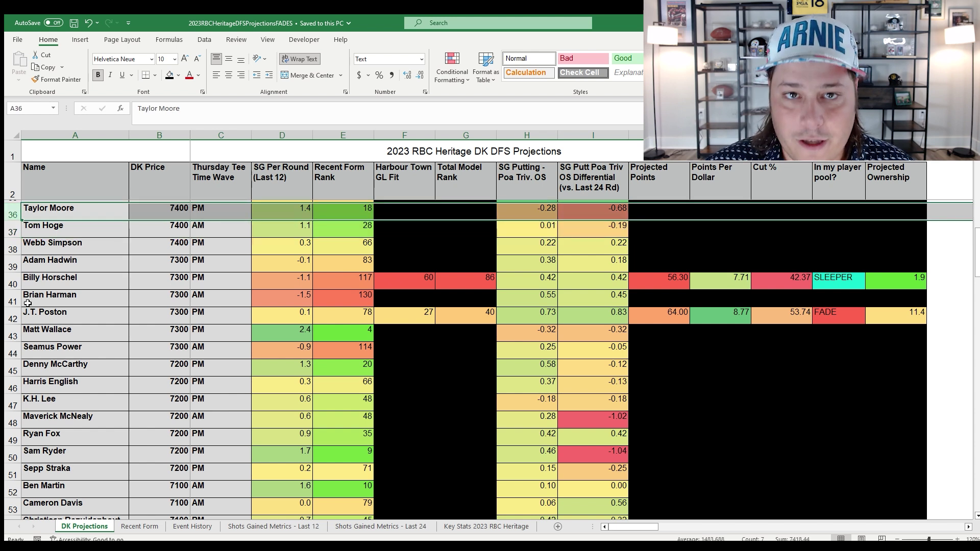
click(20, 320)
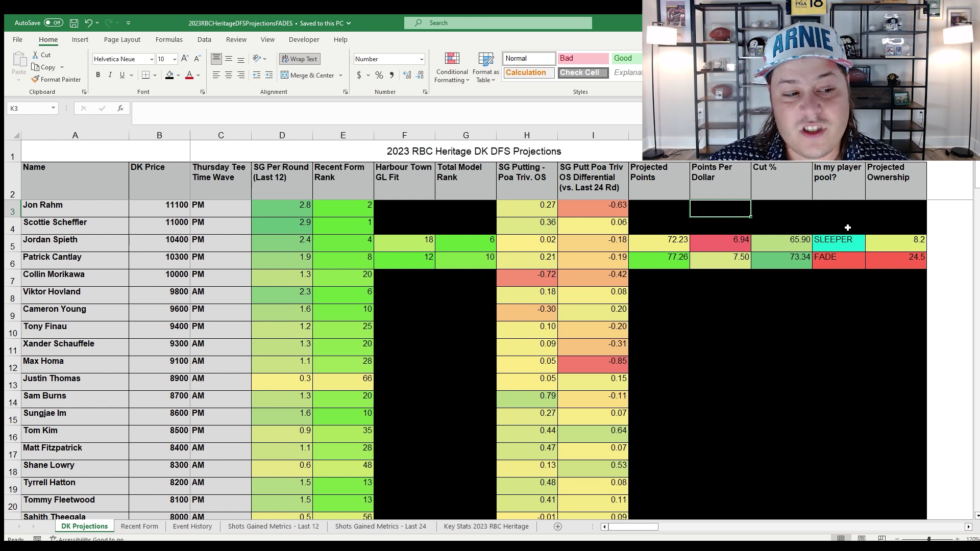
- Compare Jordan Spieth's SLEEPER row with Scheffler, Rahm and Cantlay's FADE row
click(16, 249)
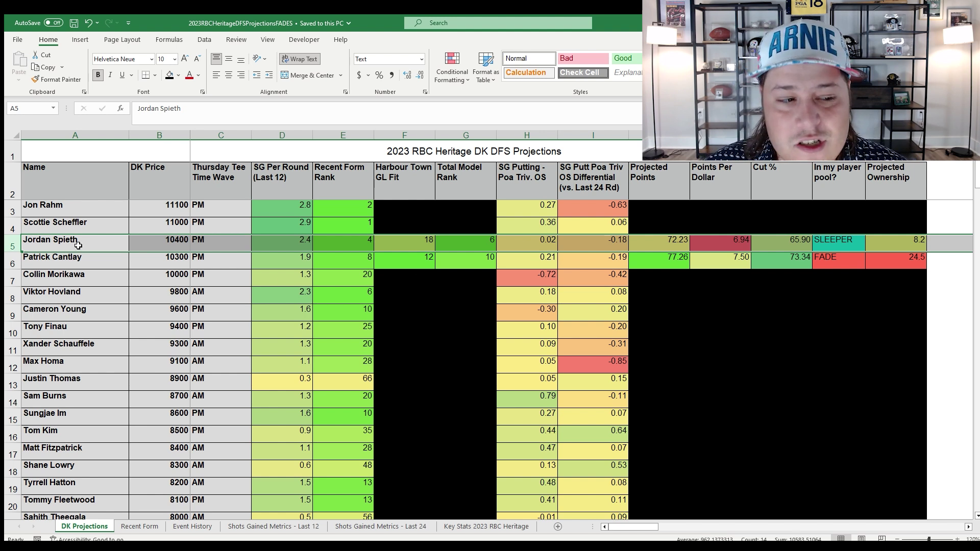
click(11, 228)
click(11, 212)
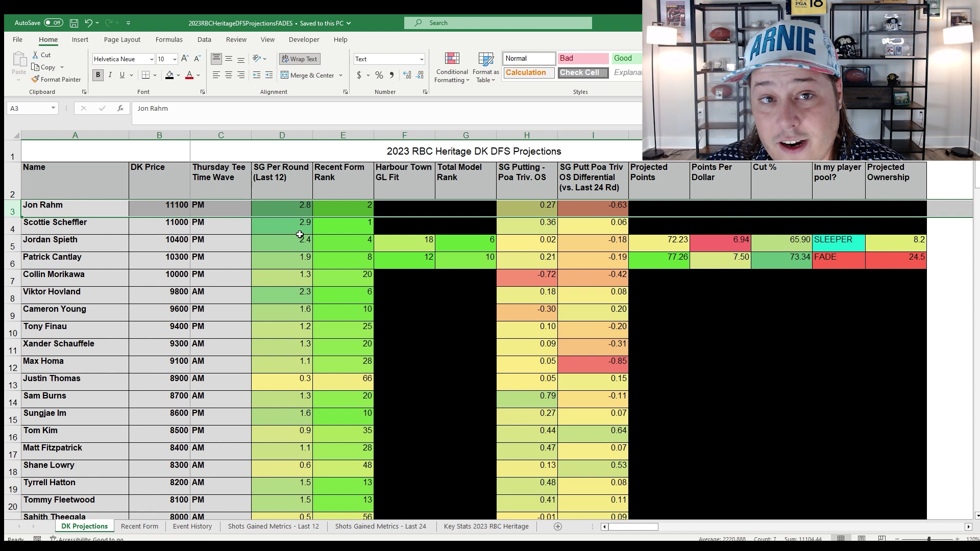
click(11, 262)
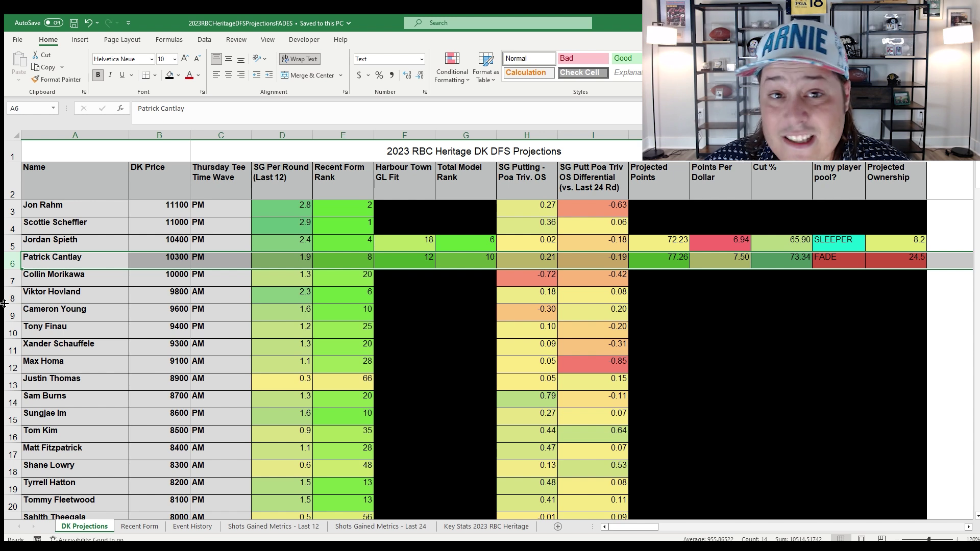
click(10, 249)
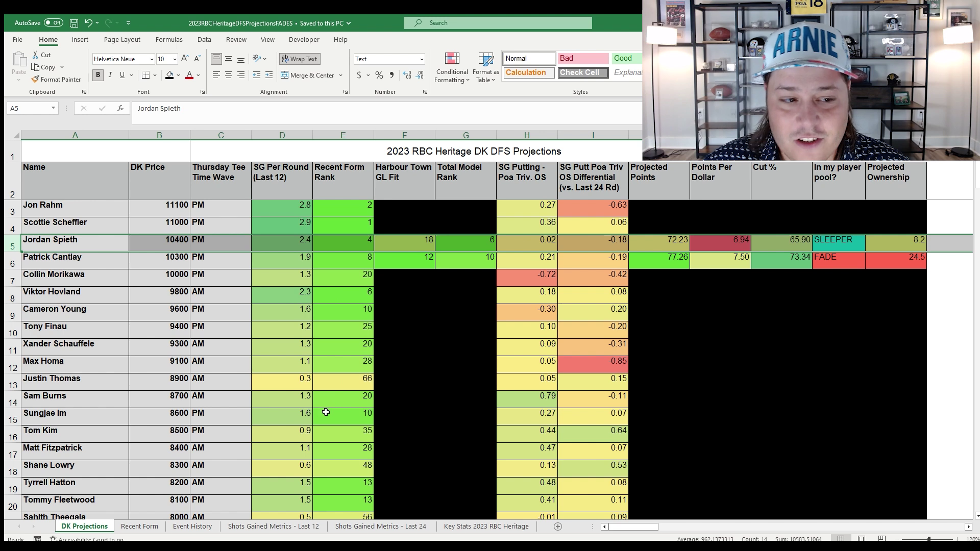
- Review Spieth's Recent Form: T3 Valspar, T19 Players, T4 API
click(139, 526)
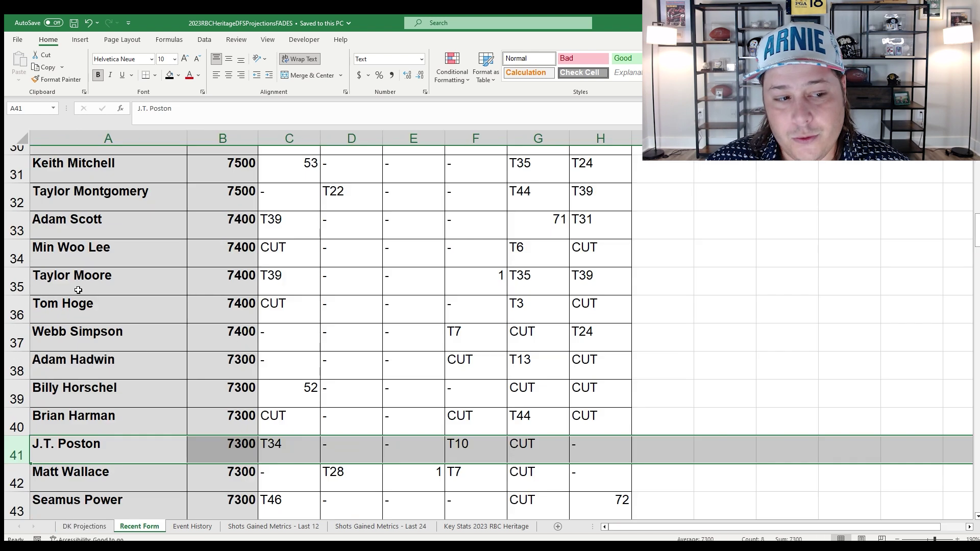
scroll(75, 306, up, 10)
click(29, 244)
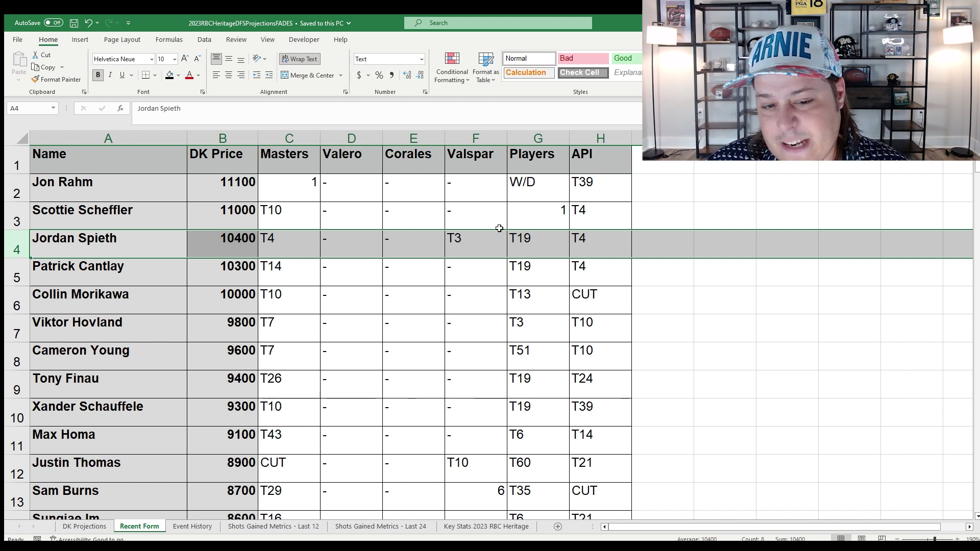
click(296, 248)
click(463, 239)
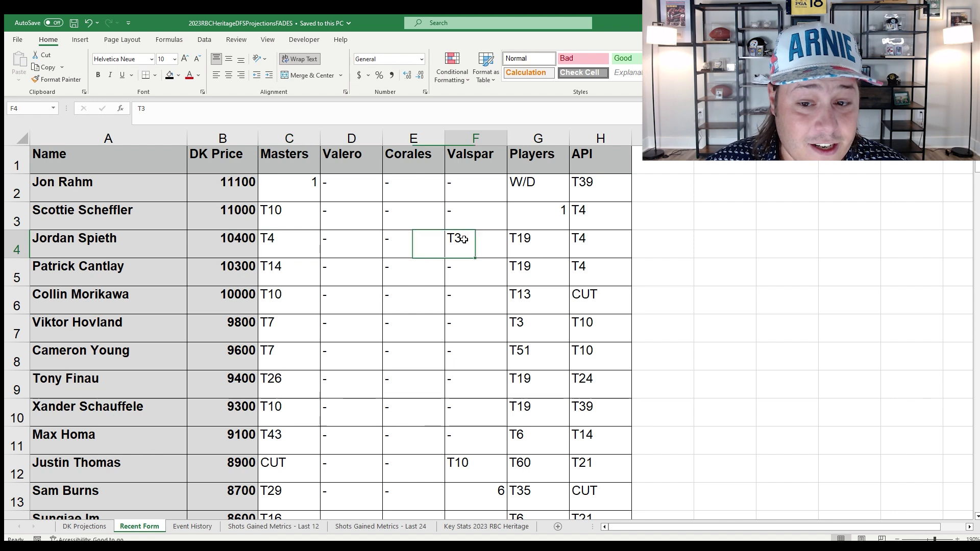
click(535, 248)
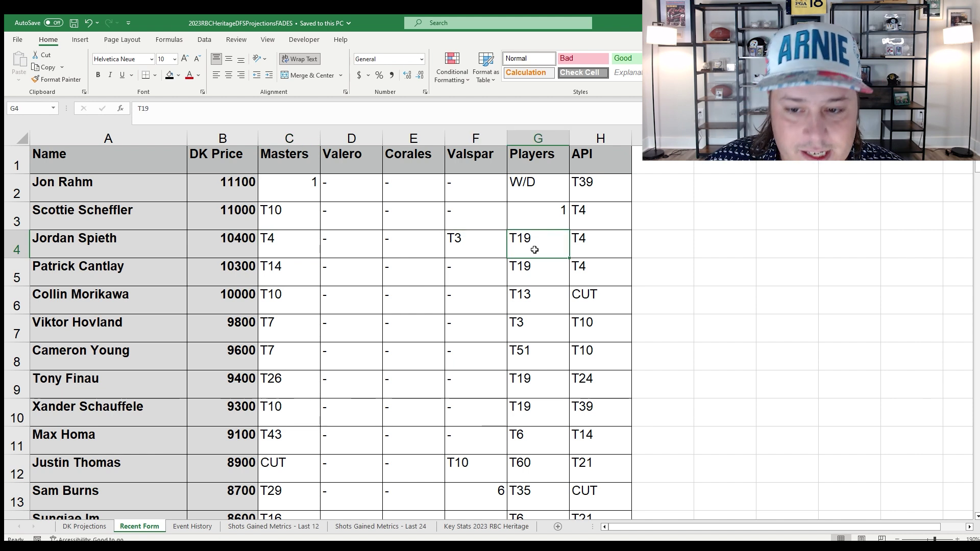
click(594, 242)
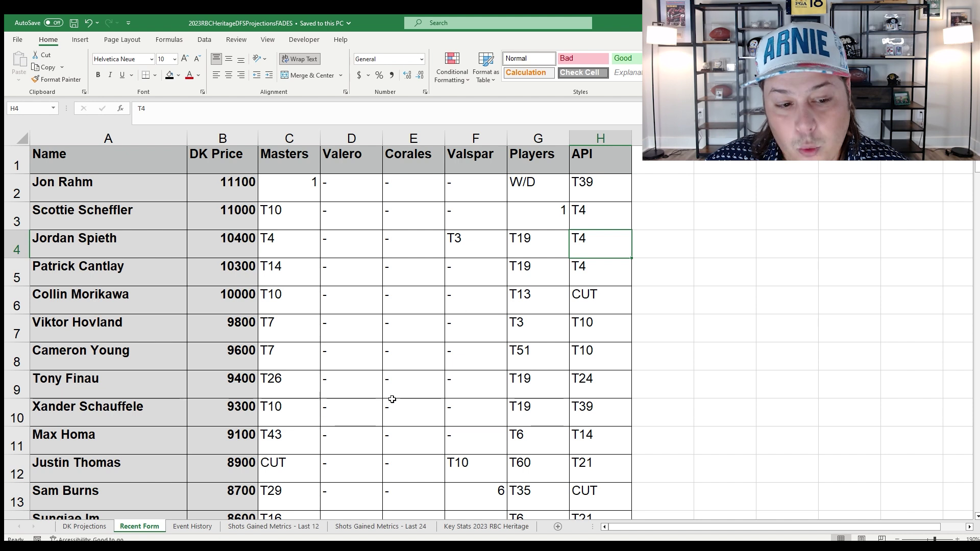
- Check Spieth's last-24 off-the-tee and approach strokes gained
click(398, 533)
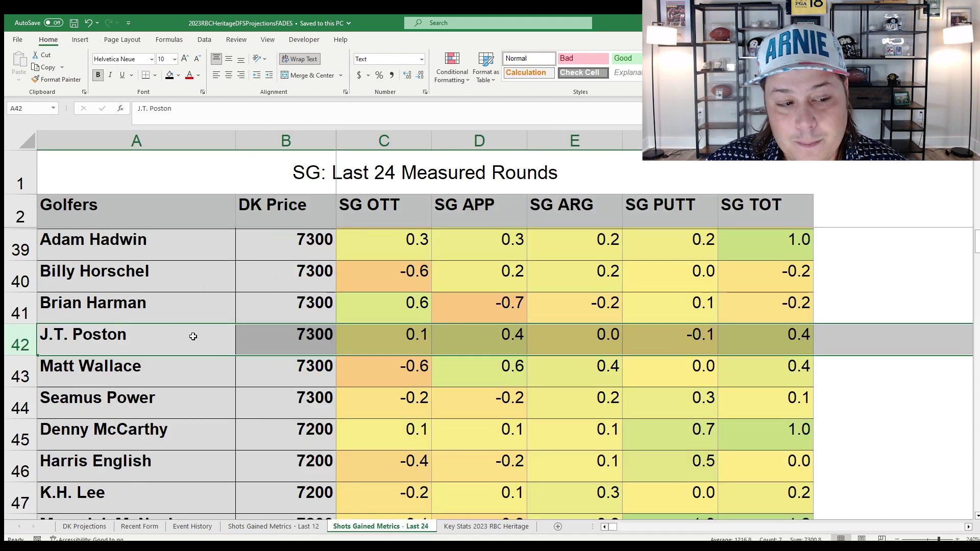
scroll(171, 374, up, 12)
click(20, 308)
click(416, 311)
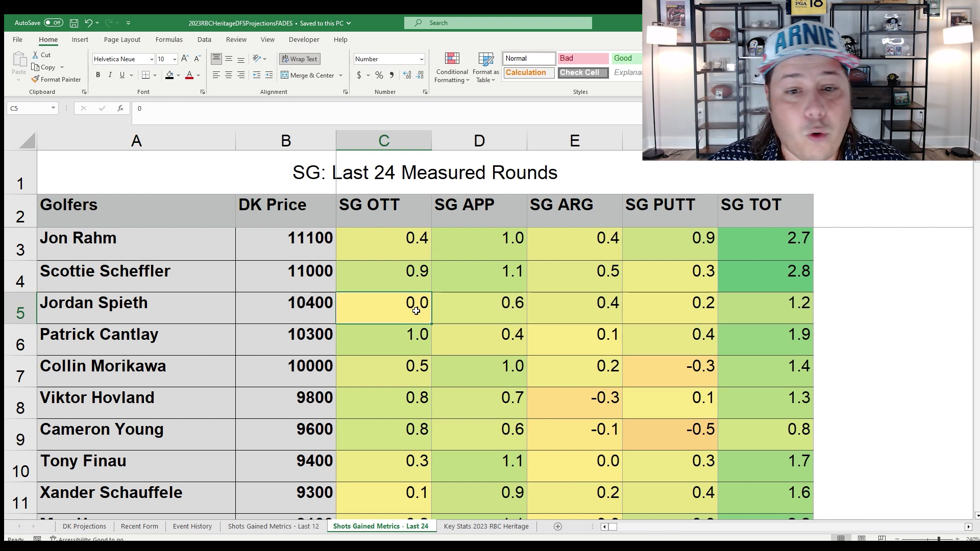
click(504, 315)
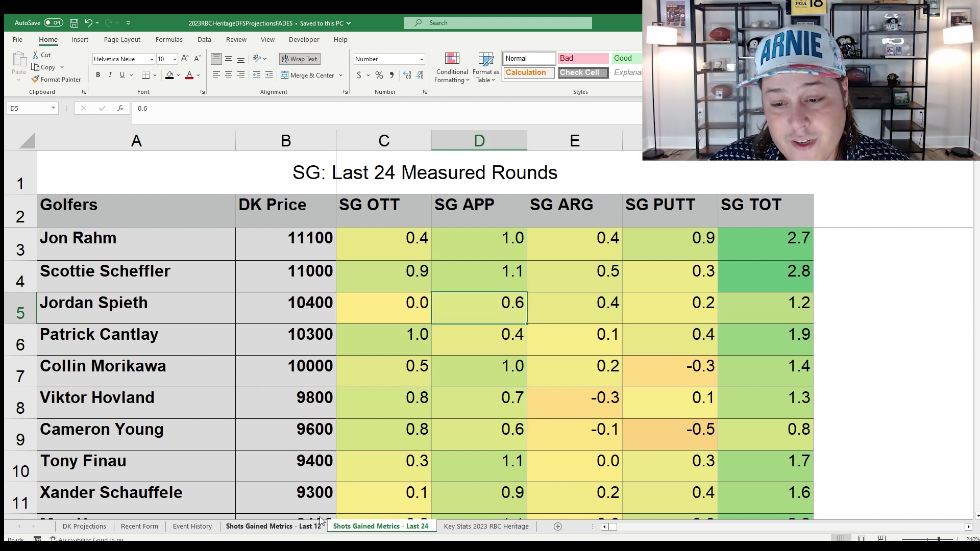
- Compare Spieth's last-12 SG TOT with Cantlay 2.4, Rahm 2.6, Scheffler 2.8
click(273, 526)
drag(415, 308, 674, 302)
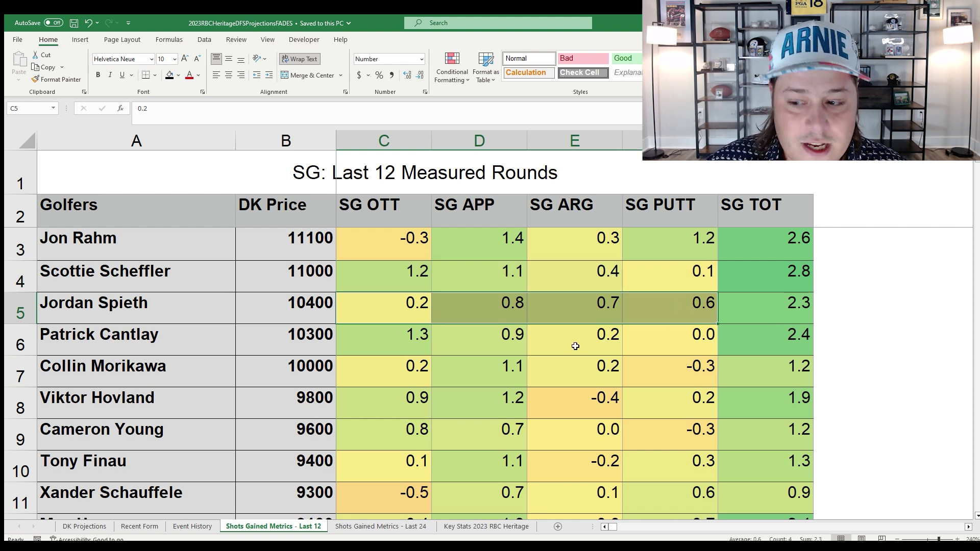
click(776, 317)
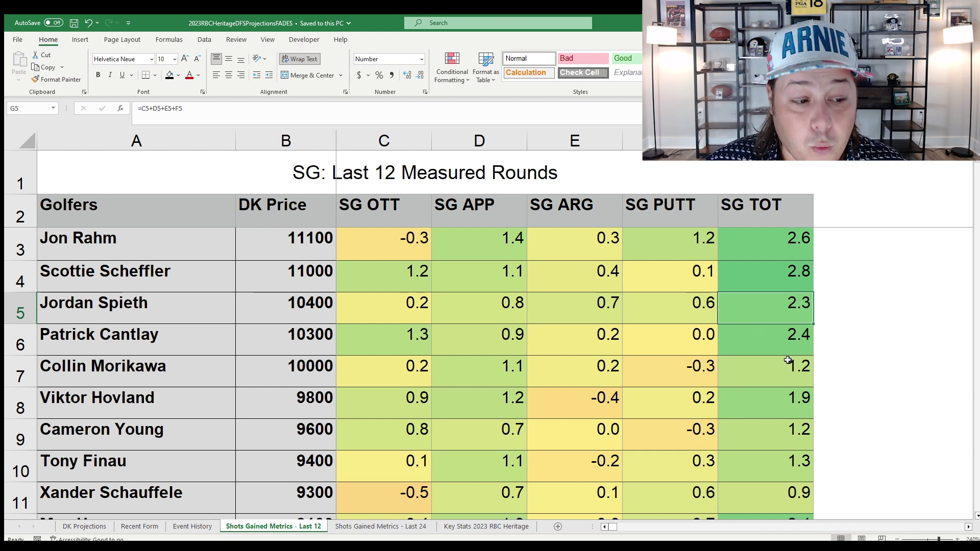
click(773, 346)
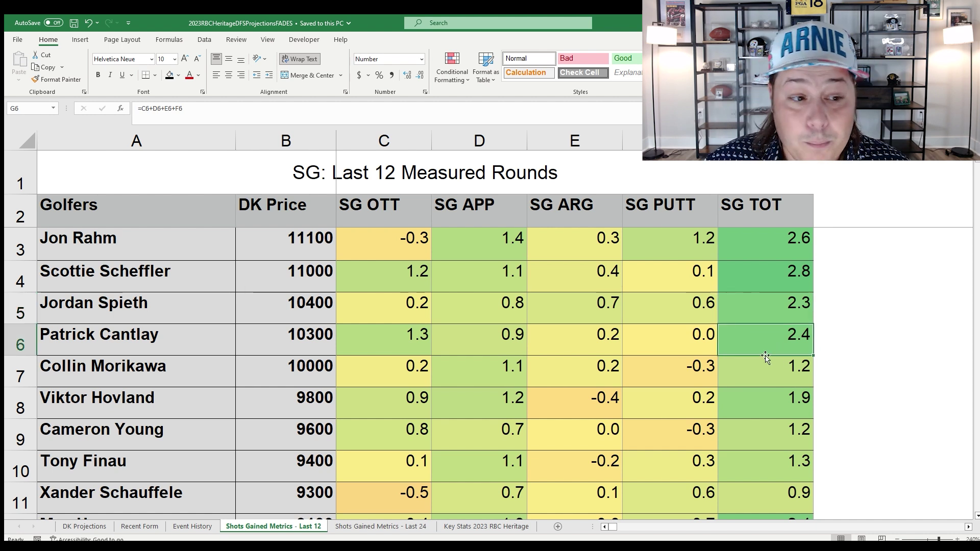
click(766, 249)
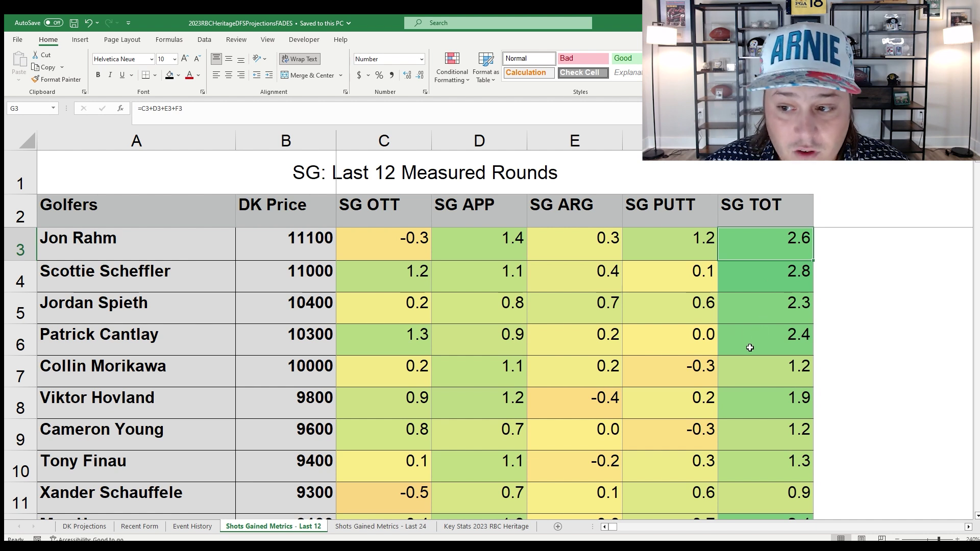
click(777, 280)
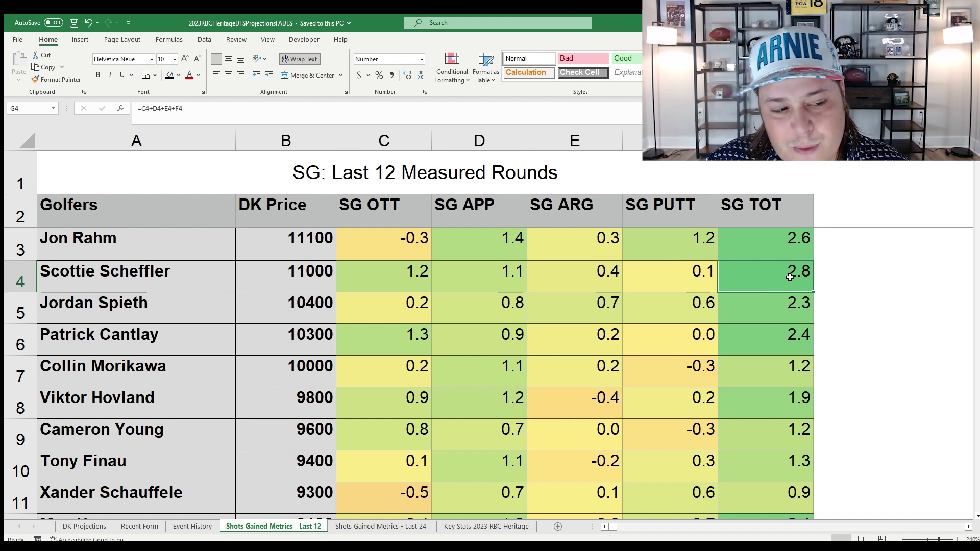
click(33, 289)
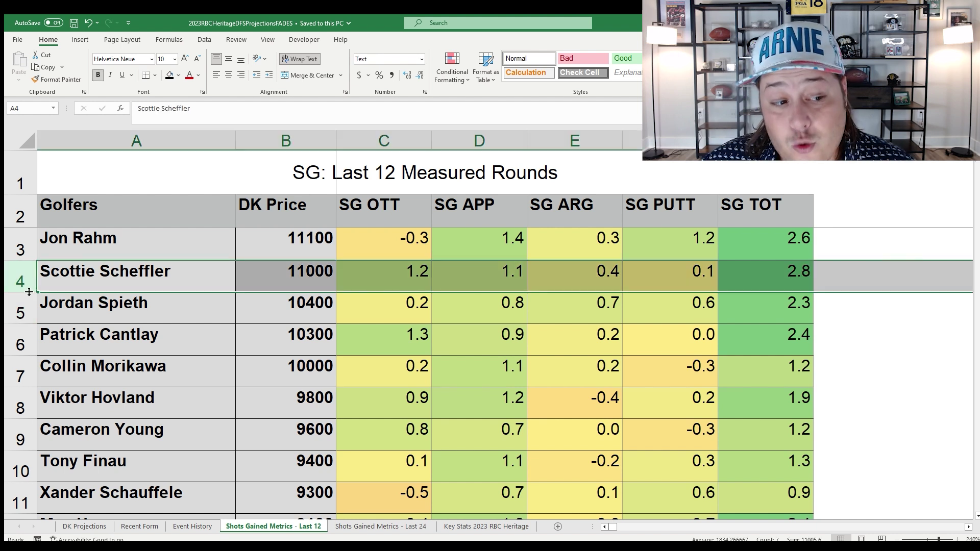
click(15, 311)
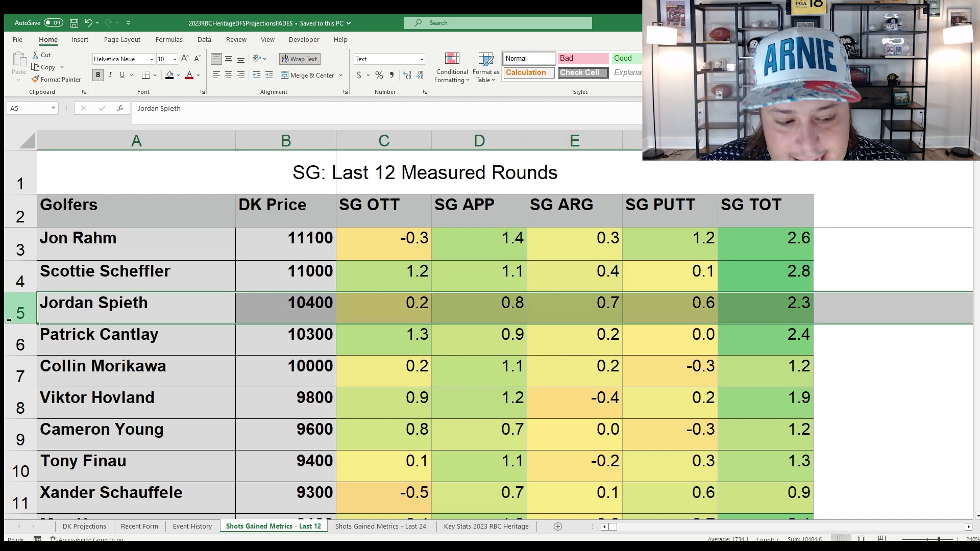
click(63, 526)
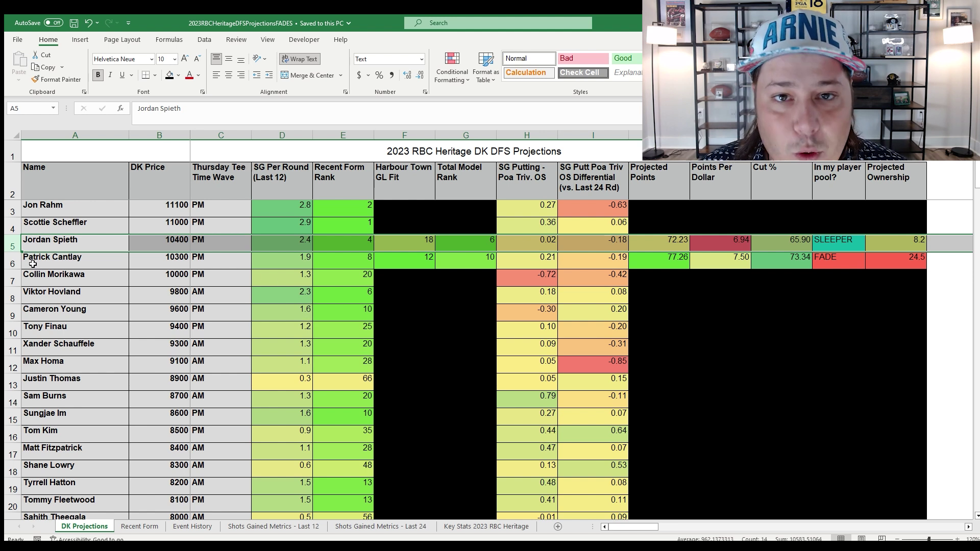
click(16, 263)
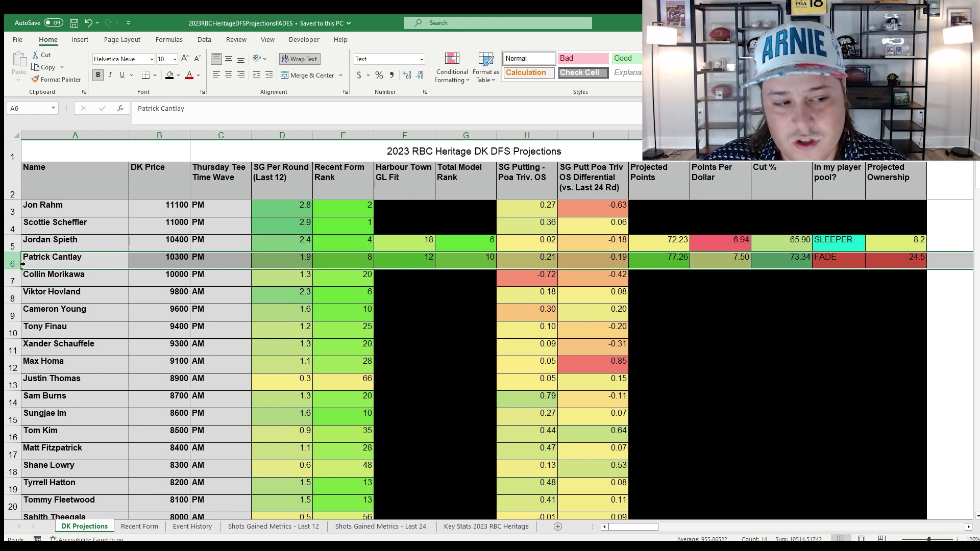
click(19, 244)
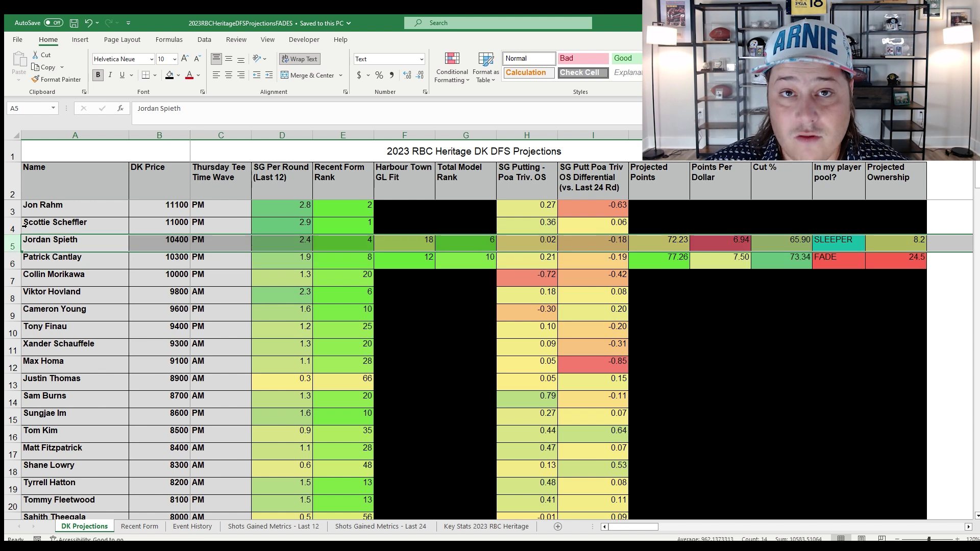
click(17, 209)
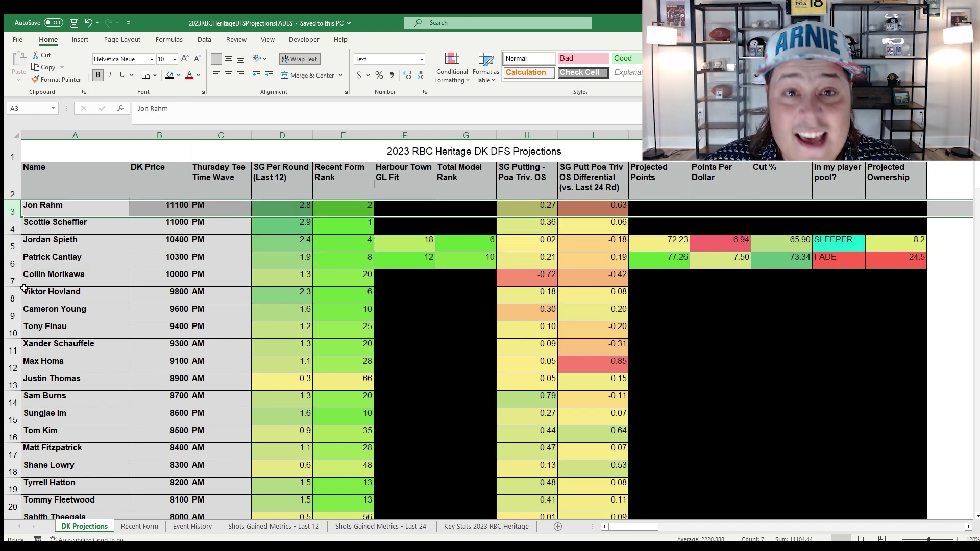
click(11, 246)
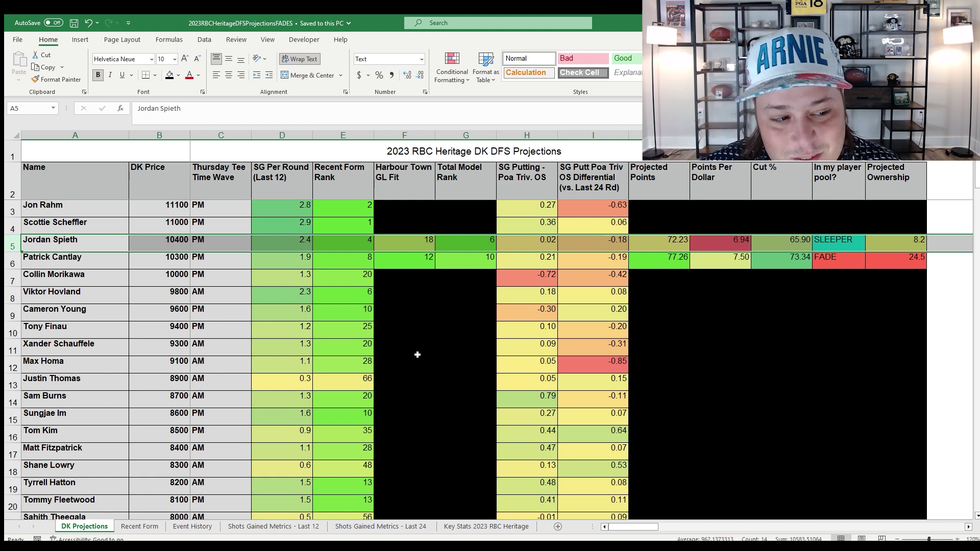
click(14, 263)
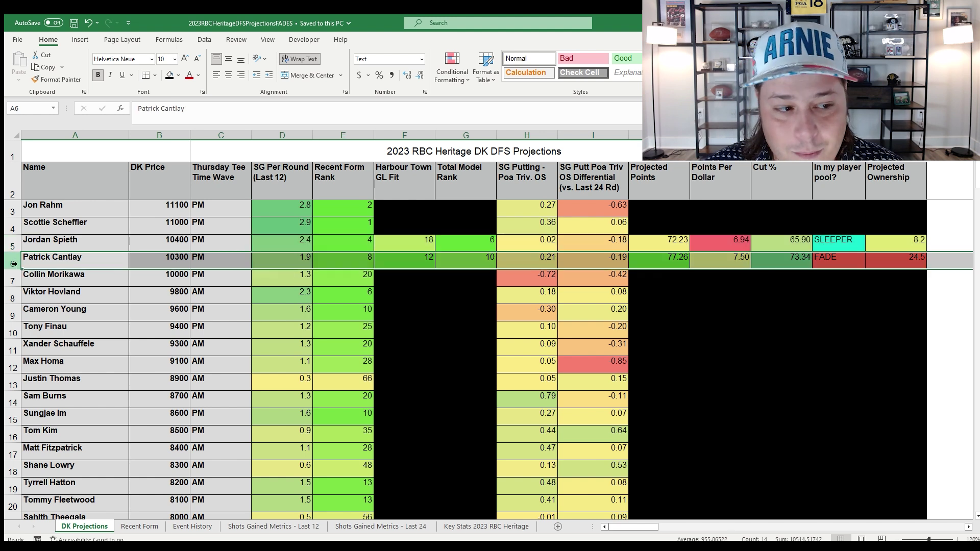
click(12, 246)
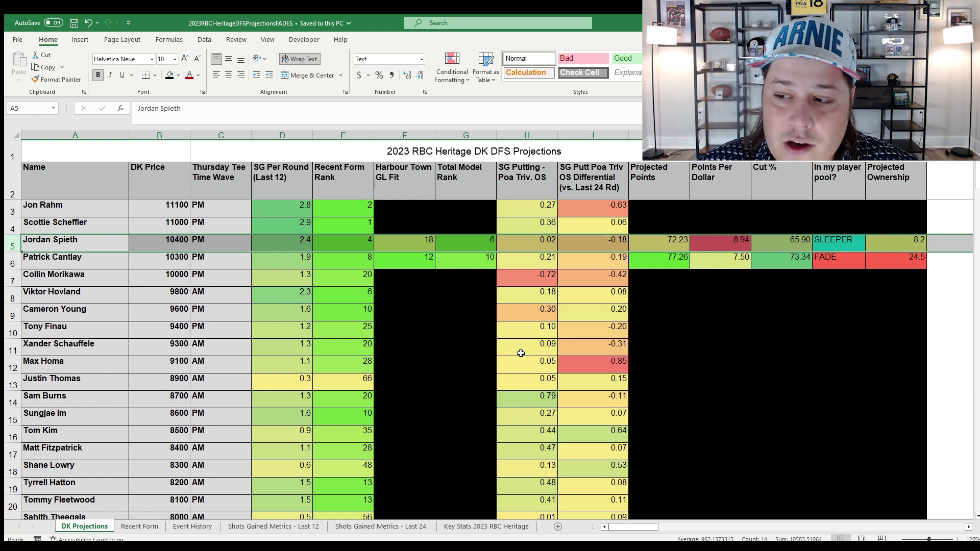
click(870, 261)
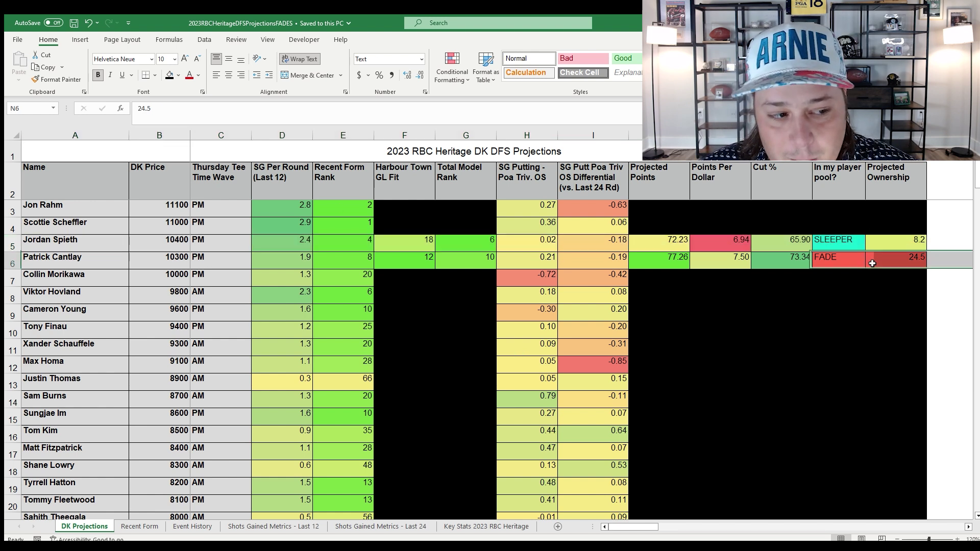
click(12, 244)
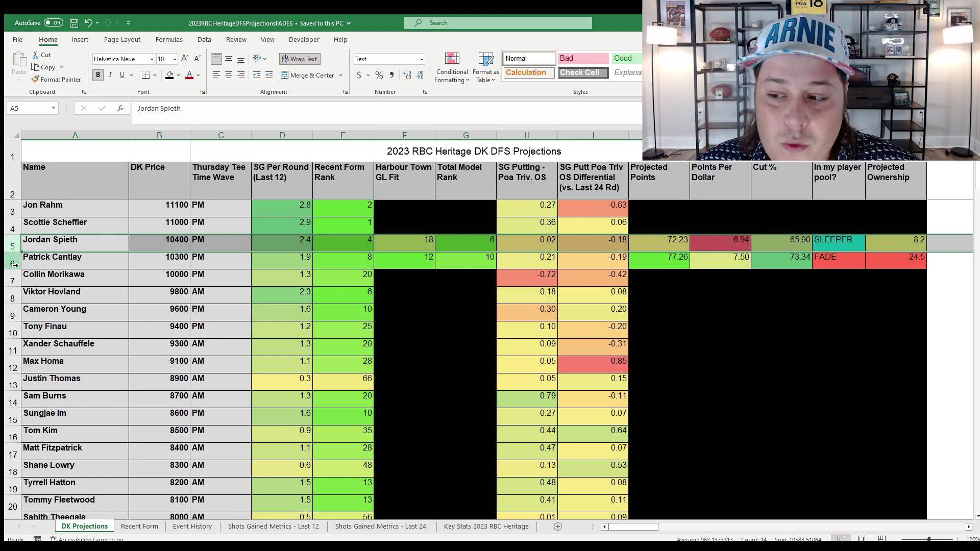
drag(920, 258, 912, 246)
click(911, 246)
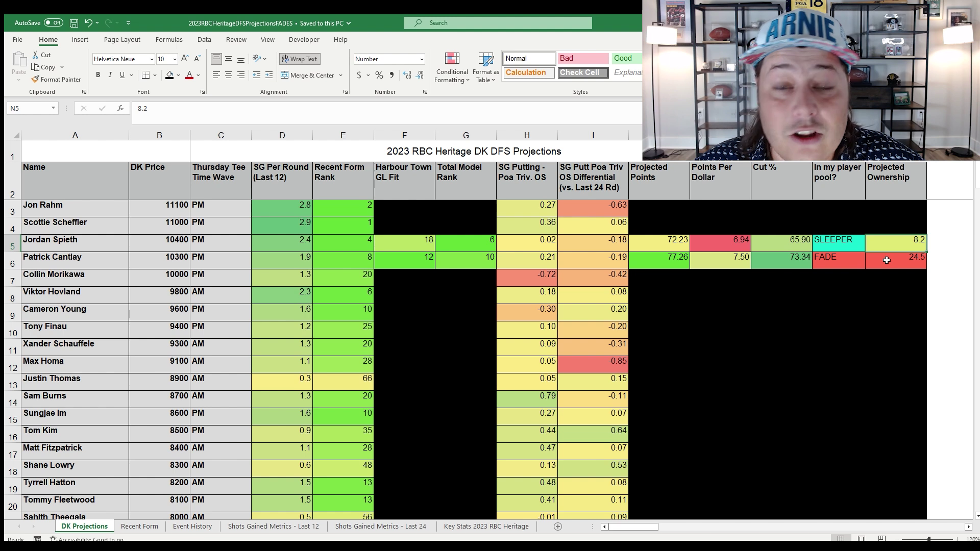
click(887, 260)
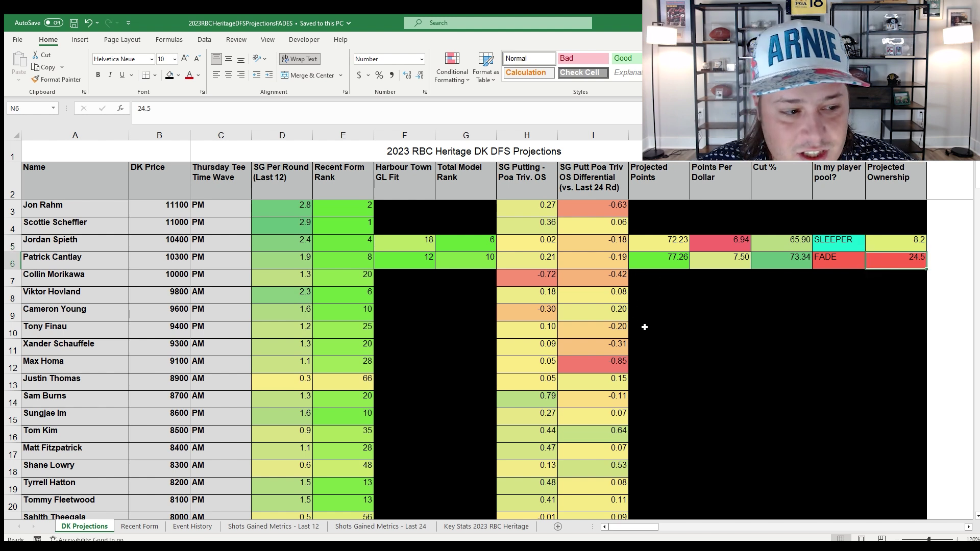
- Select Billy Horschel's SLEEPER row and J.T. Poston's FADE row in DK Projections
scroll(646, 329, down, 7)
scroll(653, 335, down, 4)
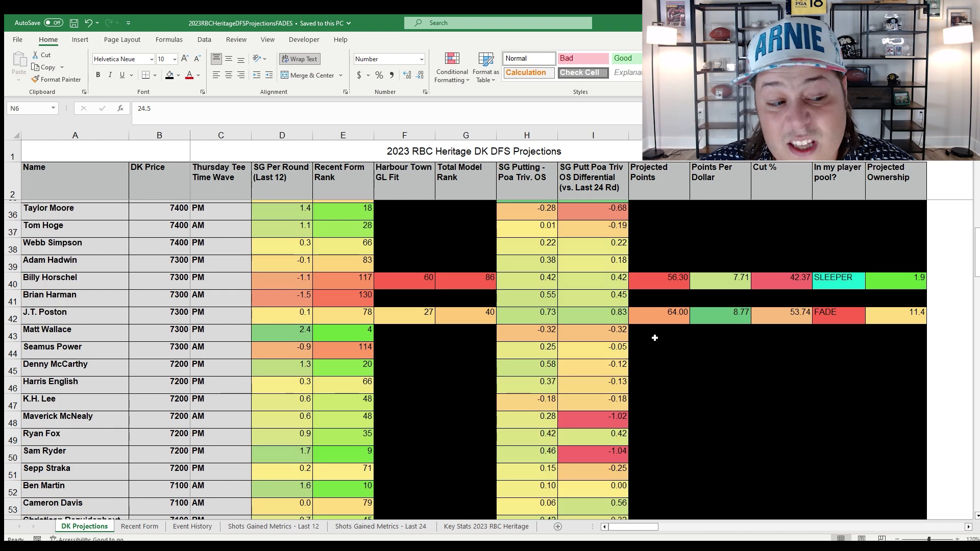
click(12, 285)
click(13, 317)
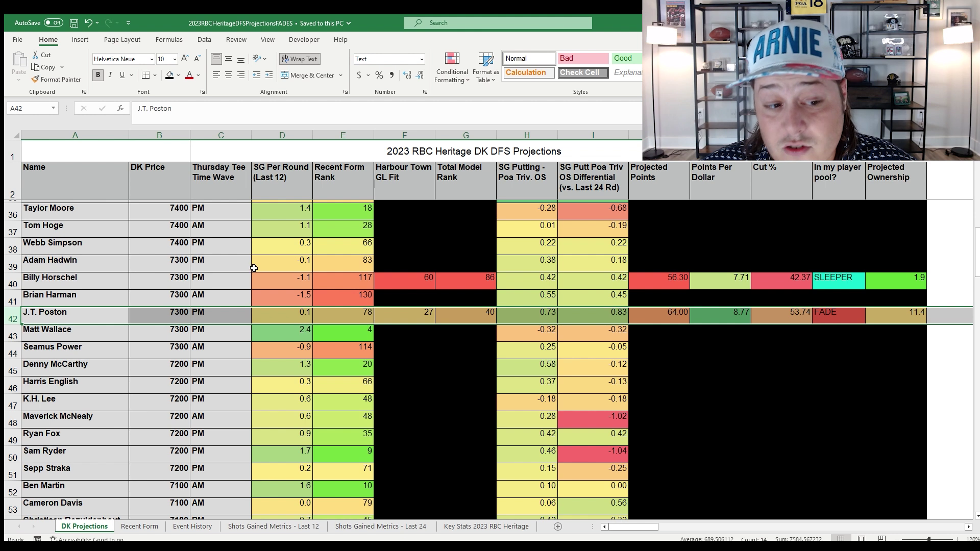
- Reselect Billy Horschel's row and bring up the Event History sheet
click(12, 300)
click(12, 283)
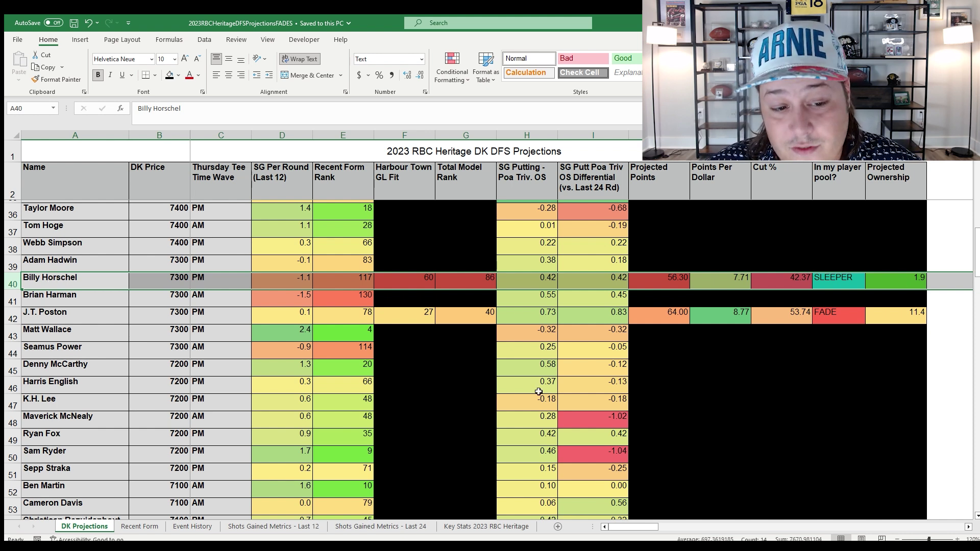
click(193, 526)
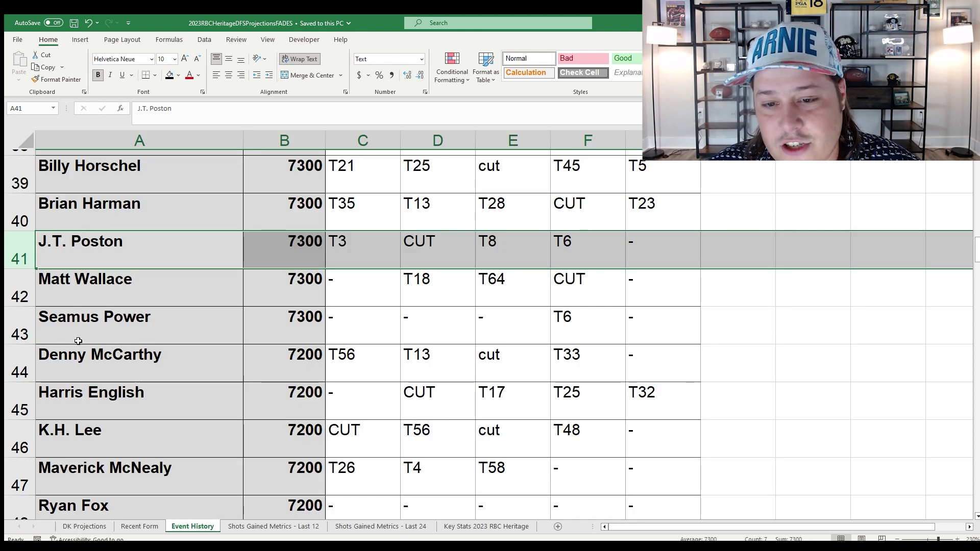
- Review Horschel's event history row, including his T5 result and first two finishes
scroll(60, 315, up, 1)
click(19, 234)
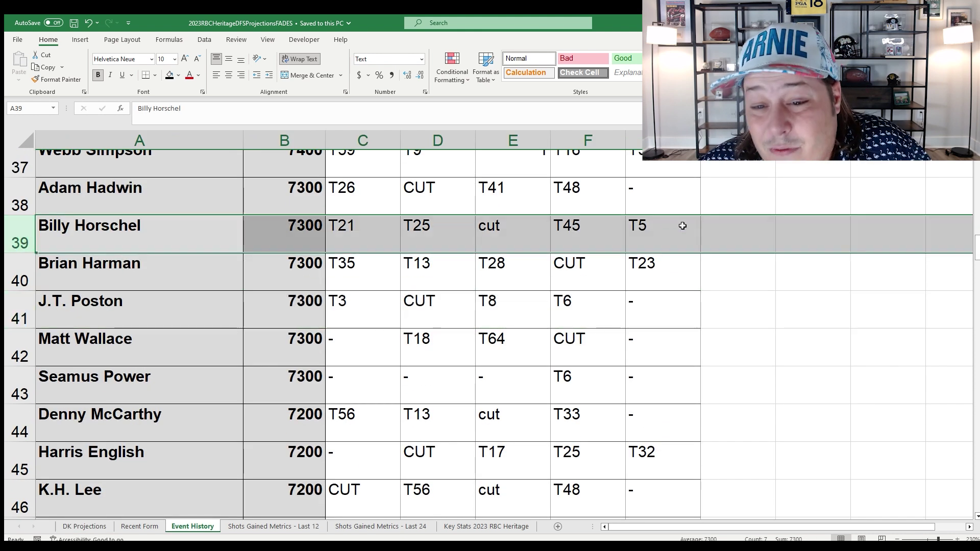
click(660, 222)
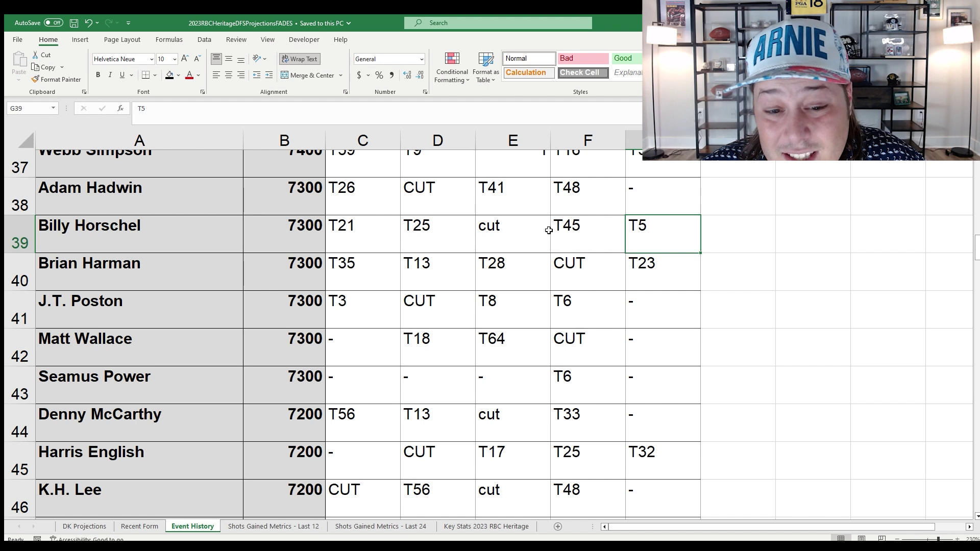
drag(365, 228, 453, 232)
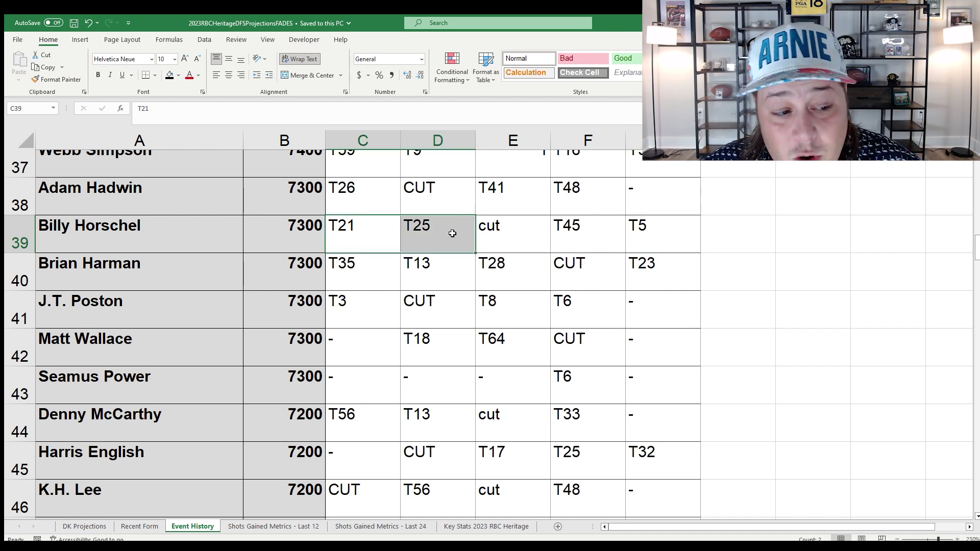
- Inspect the event results in row 41, including the T8 and T6 finishes
click(19, 309)
click(347, 308)
click(533, 316)
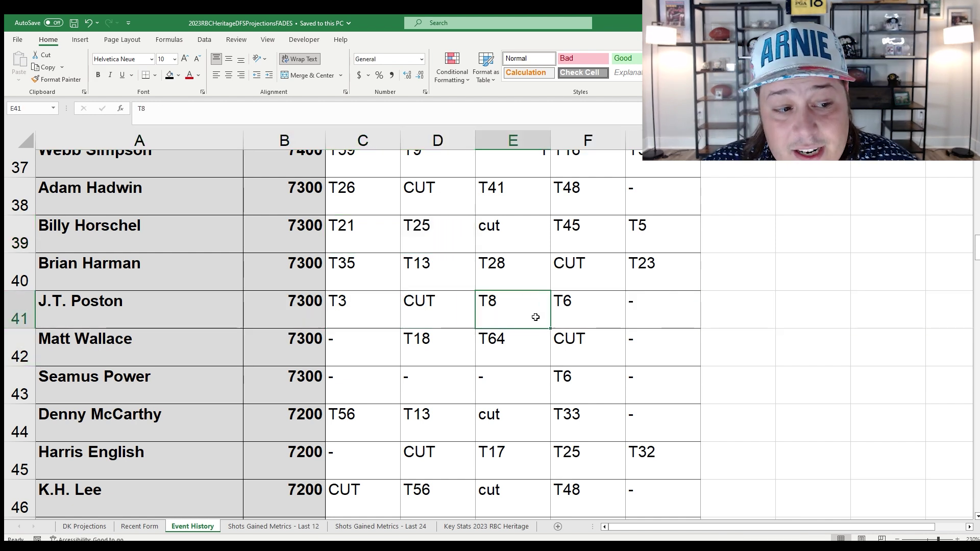
click(594, 313)
- Check the event history in rows 40 and 39, then return to DK Projections
click(13, 274)
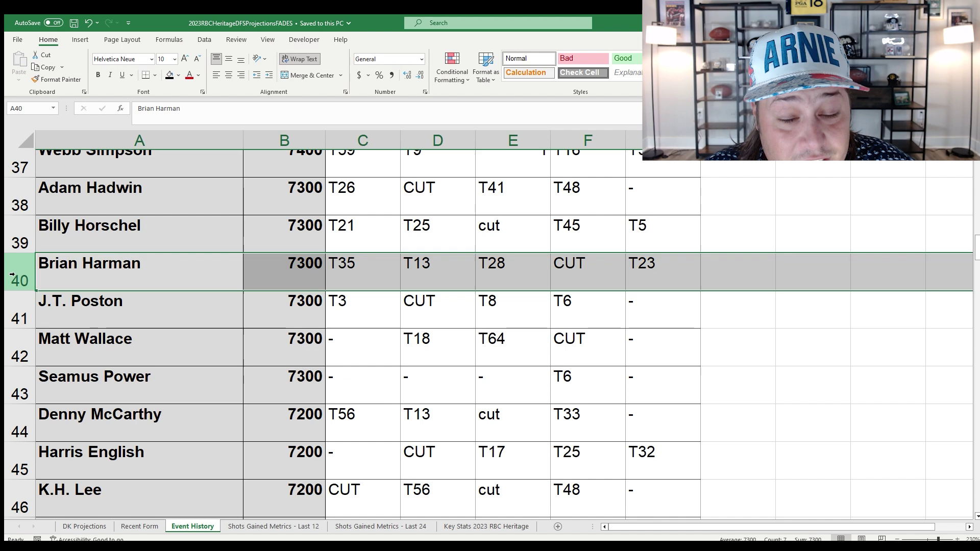
click(27, 234)
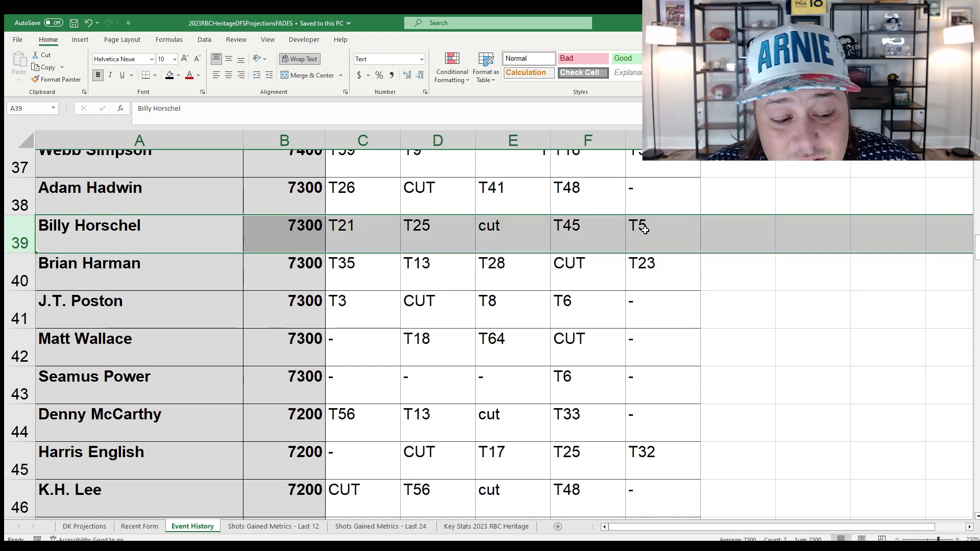
click(75, 526)
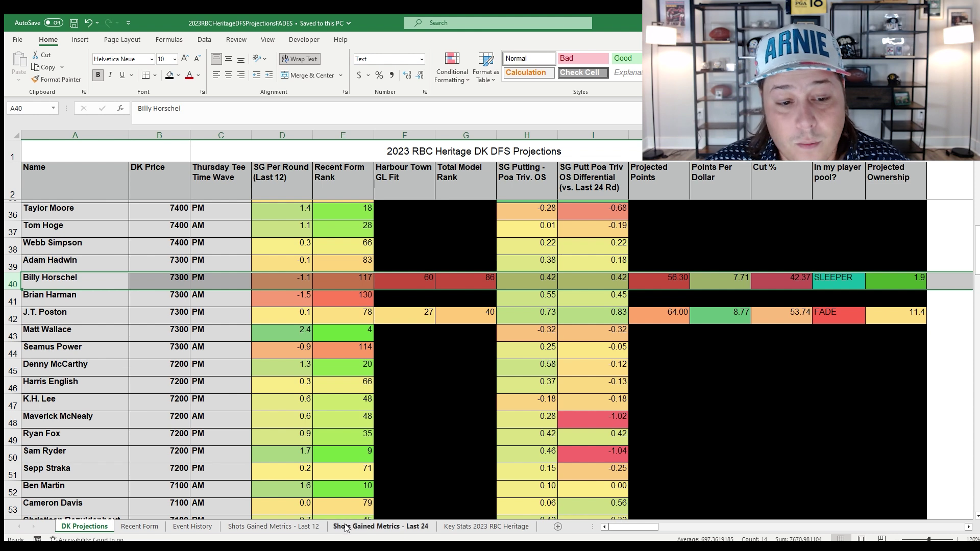
click(380, 526)
scroll(107, 378, down, 8)
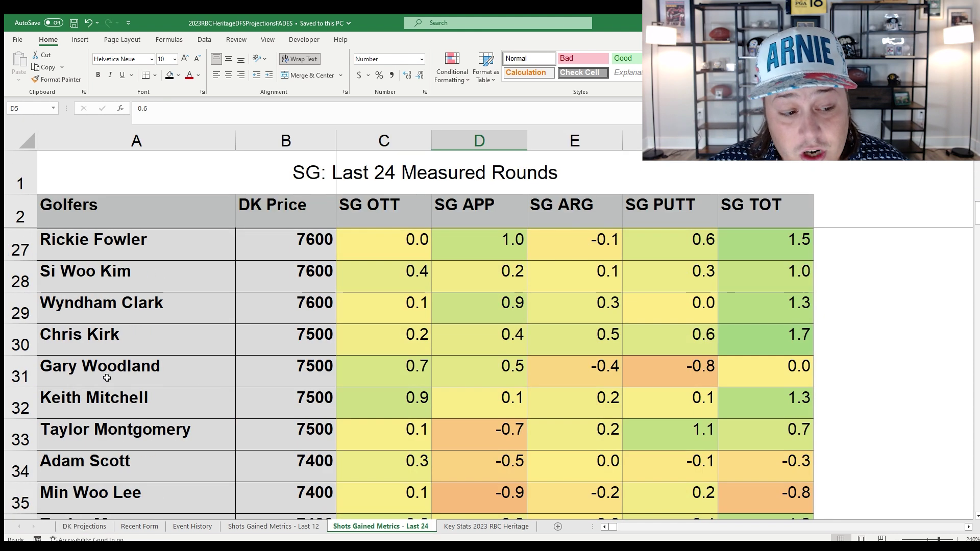
scroll(107, 378, down, 3)
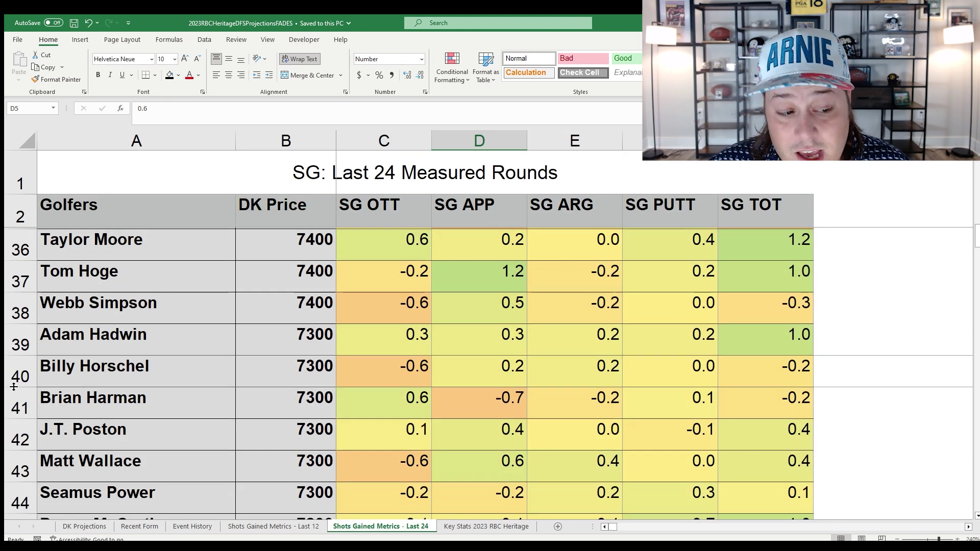
click(14, 382)
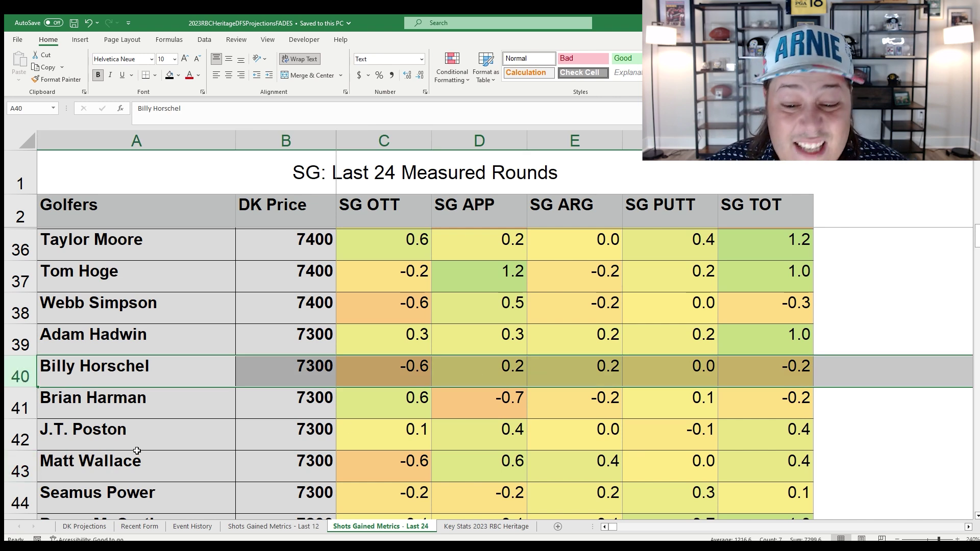
click(18, 437)
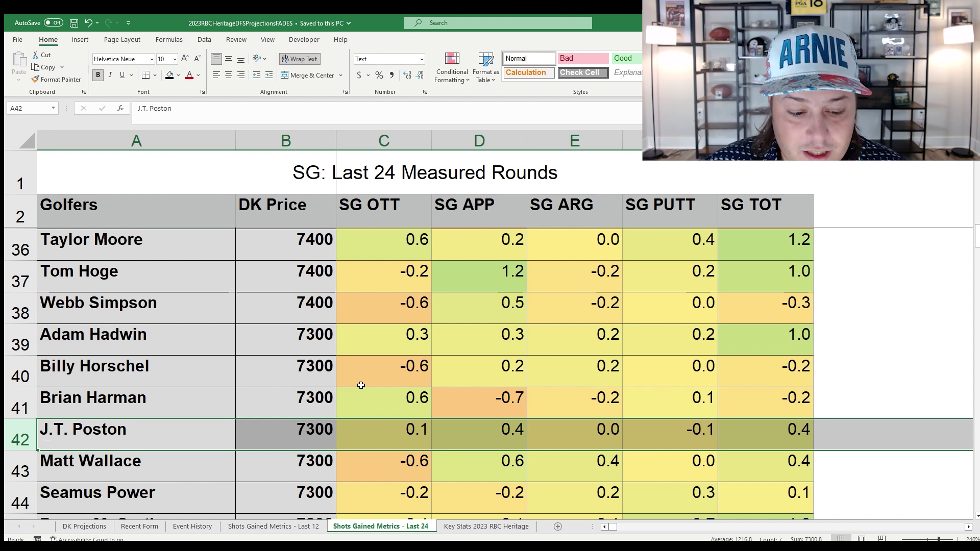
click(382, 369)
click(274, 526)
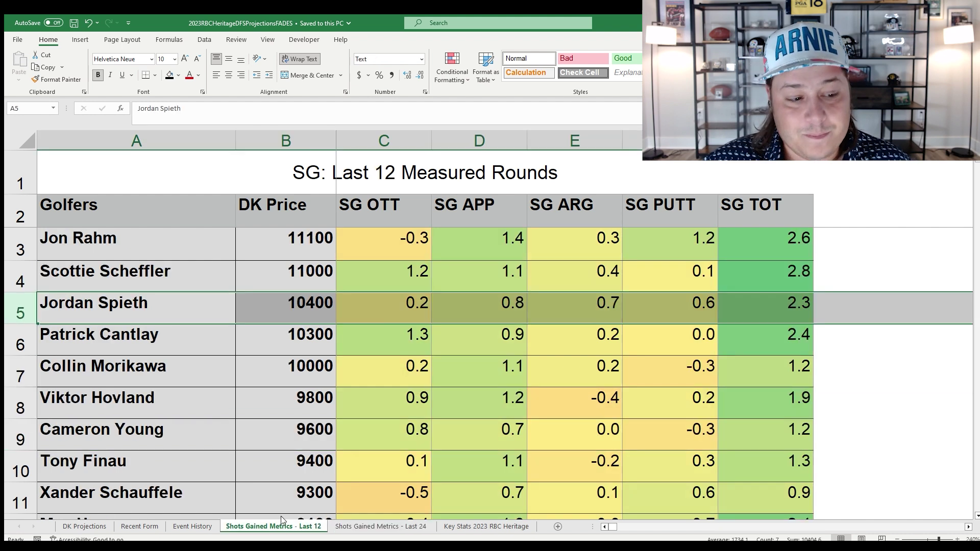
scroll(346, 432, down, 9)
scroll(345, 432, down, 1)
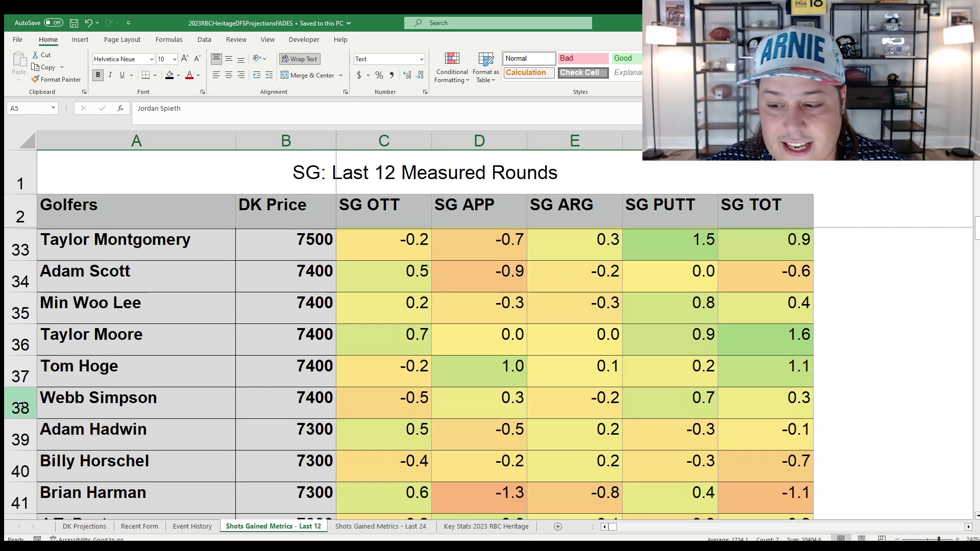
click(21, 463)
scroll(357, 377, down, 1)
scroll(357, 376, down, 1)
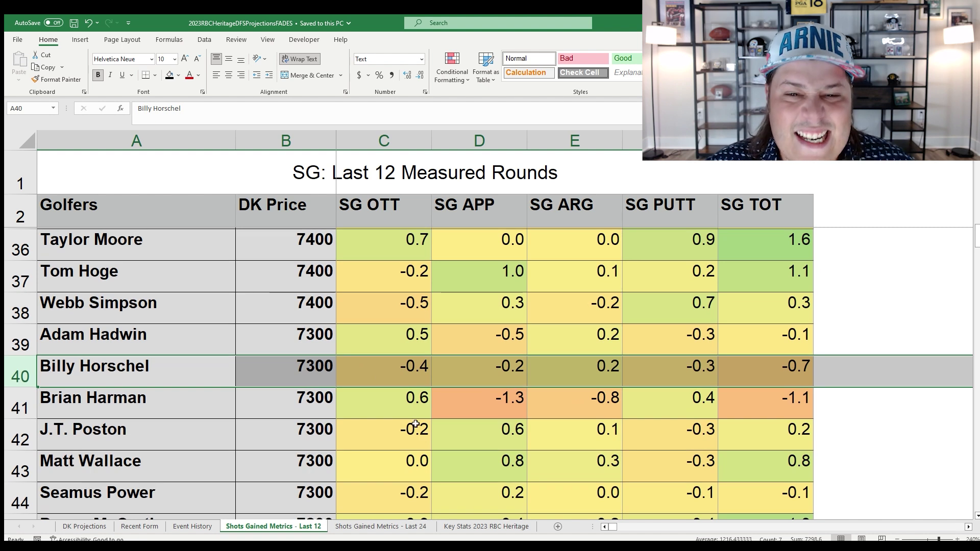
click(21, 438)
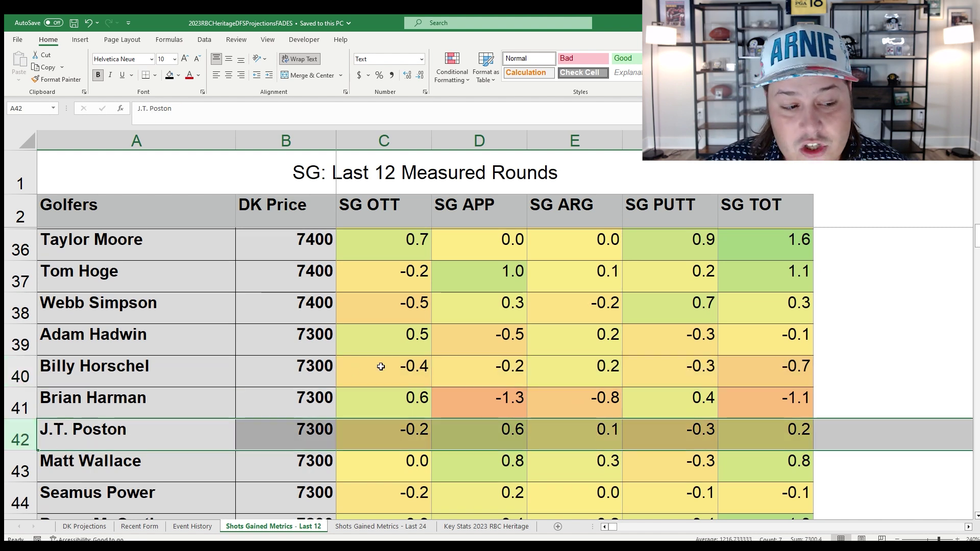
click(21, 371)
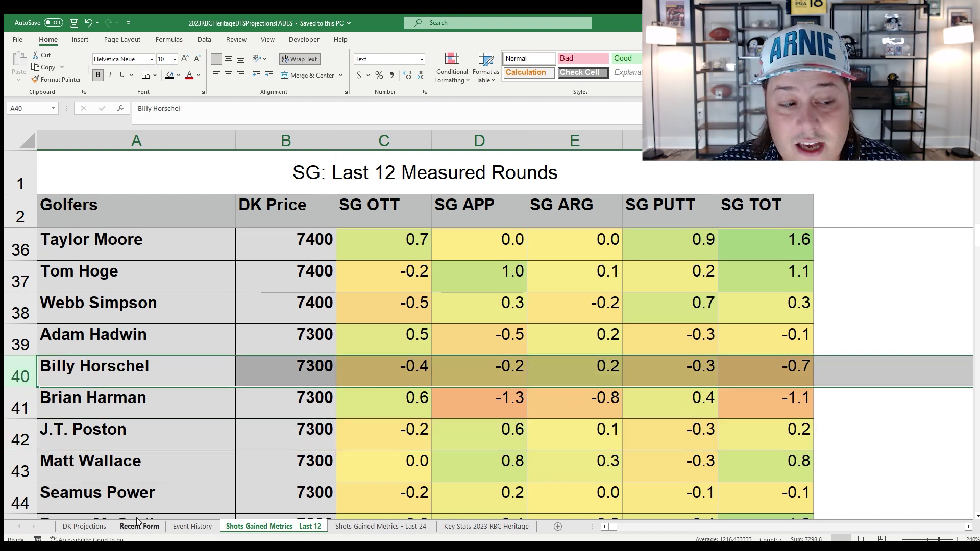
click(84, 526)
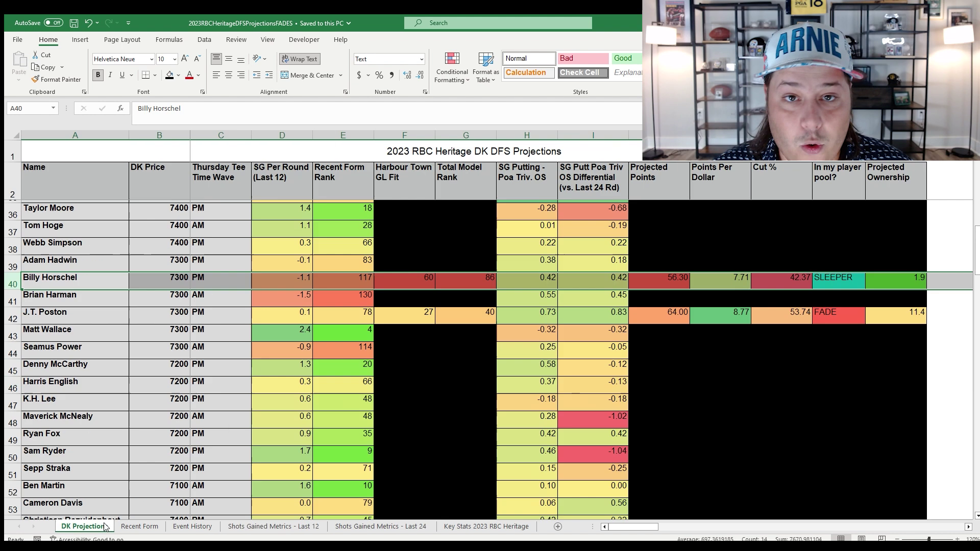
click(13, 319)
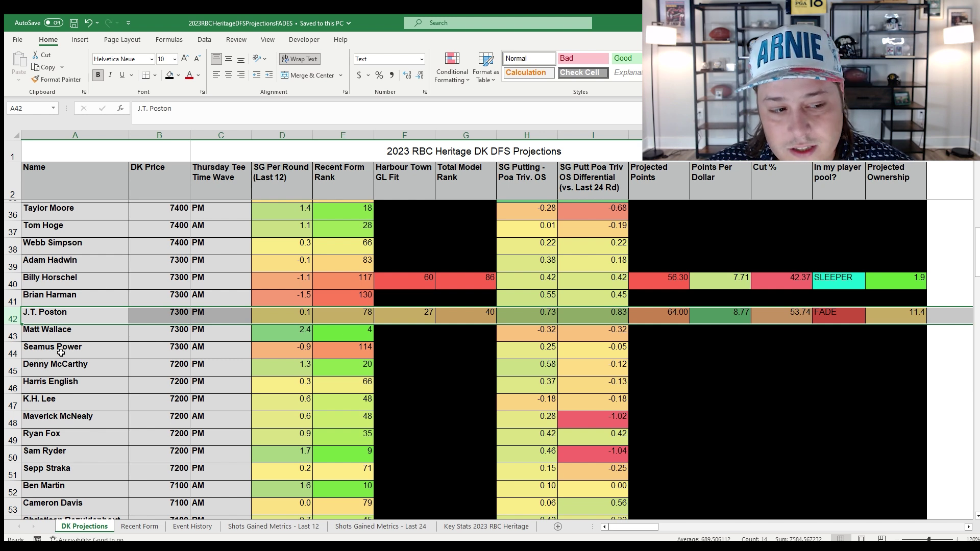
click(12, 284)
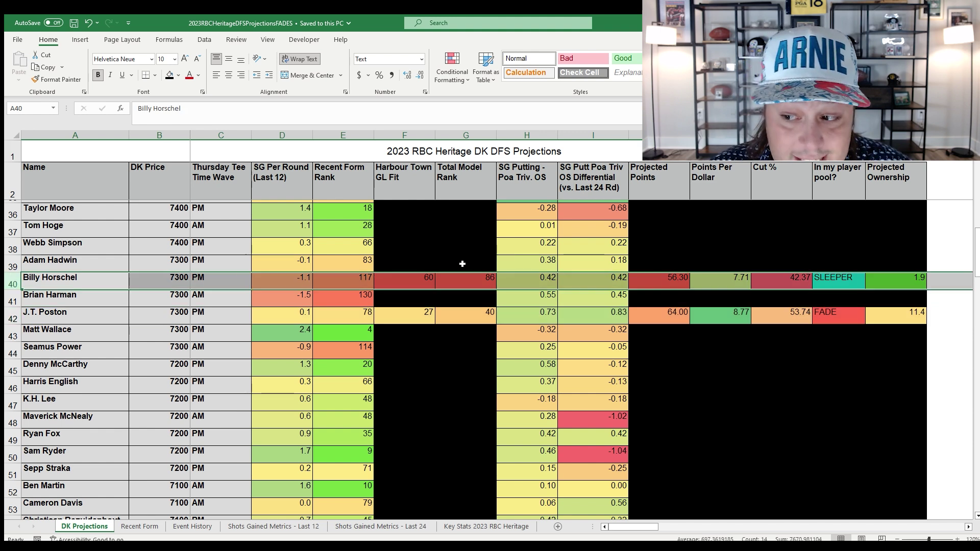
click(901, 320)
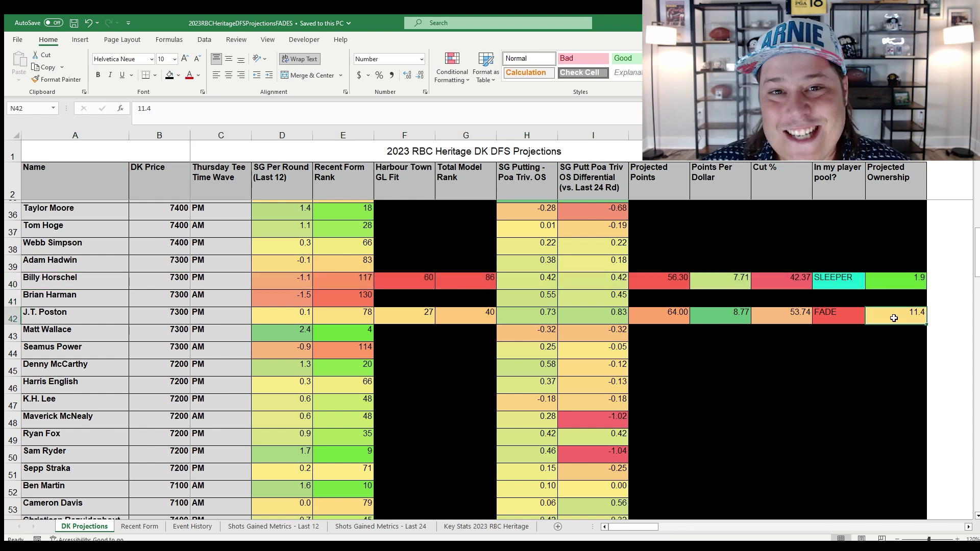
click(13, 319)
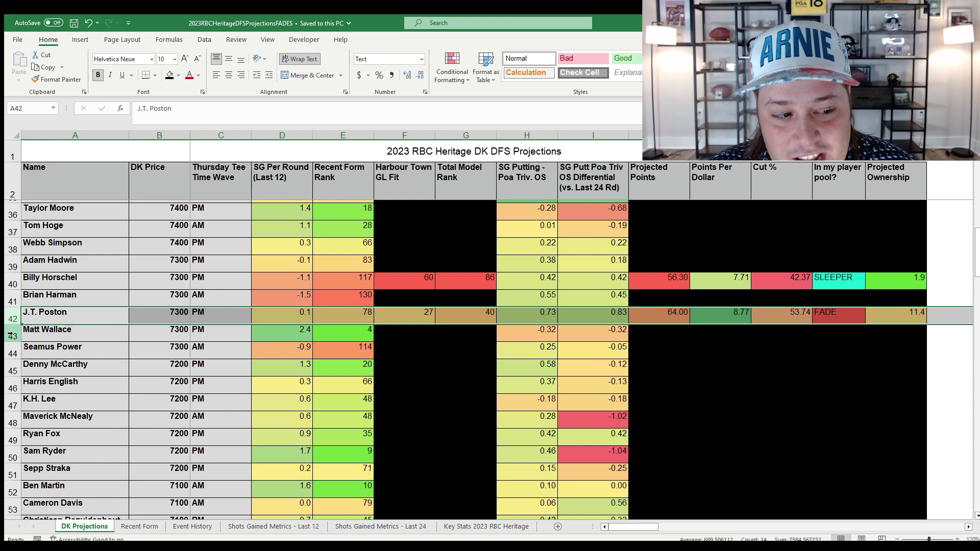
click(12, 282)
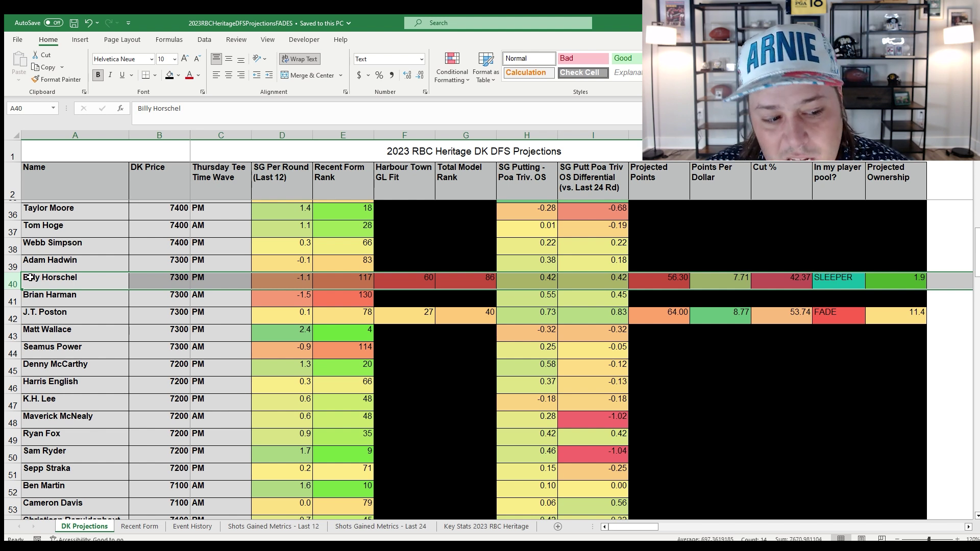
scroll(76, 357, down, 1)
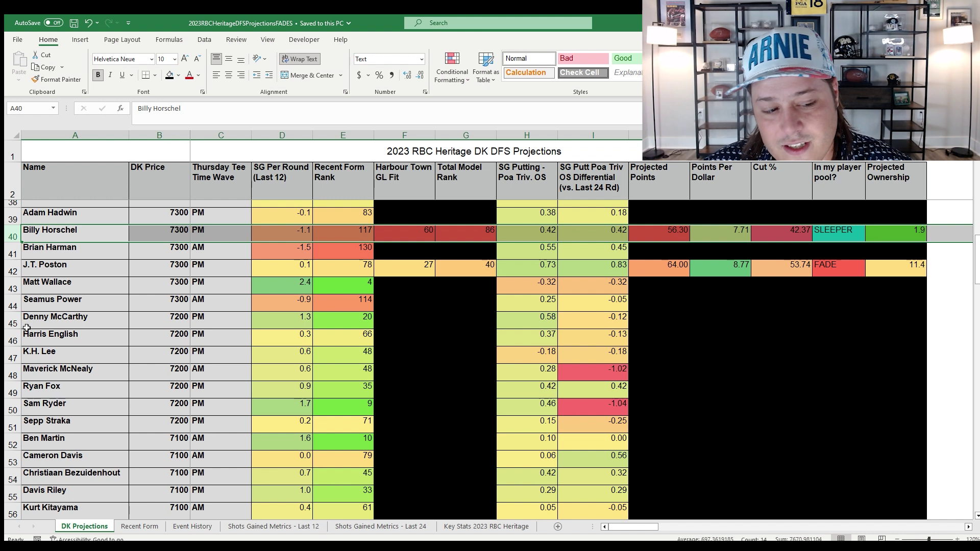
click(12, 380)
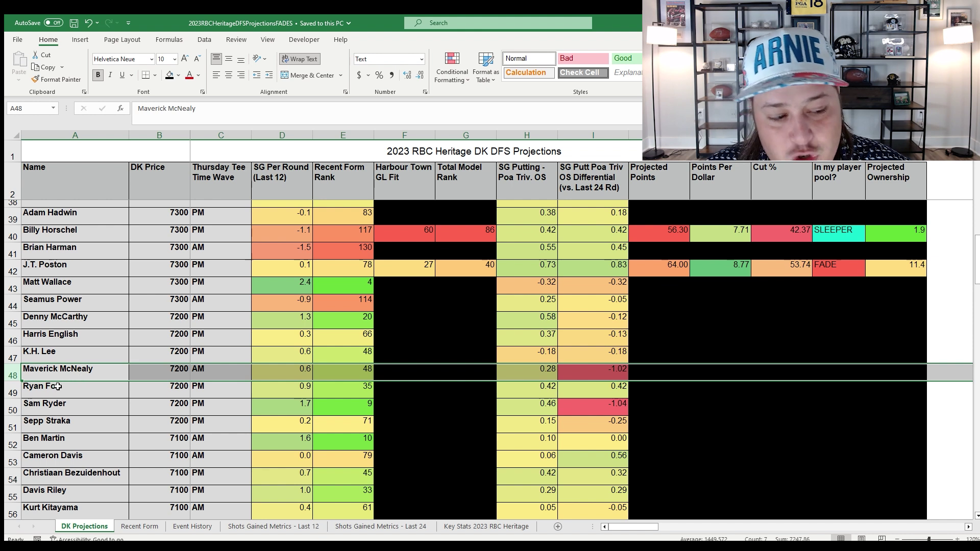
click(14, 429)
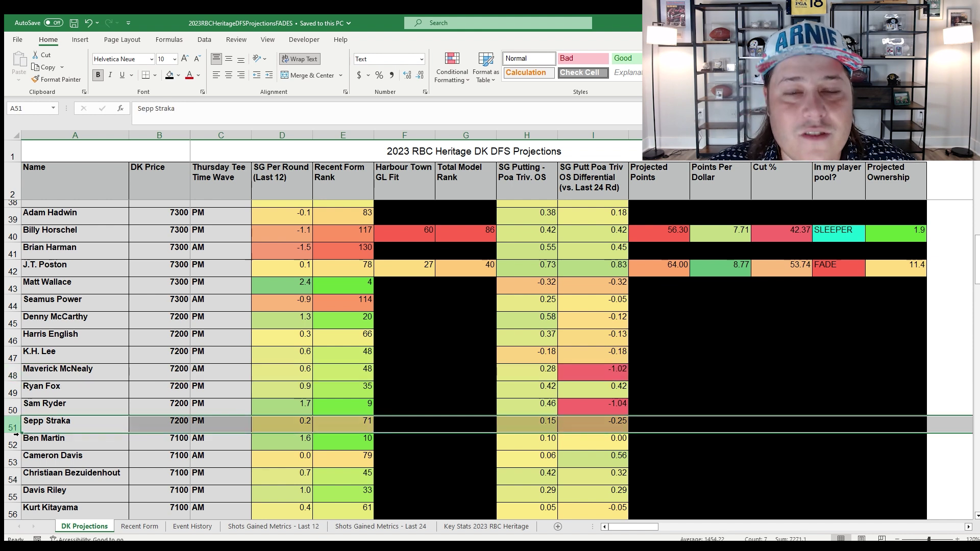
click(13, 241)
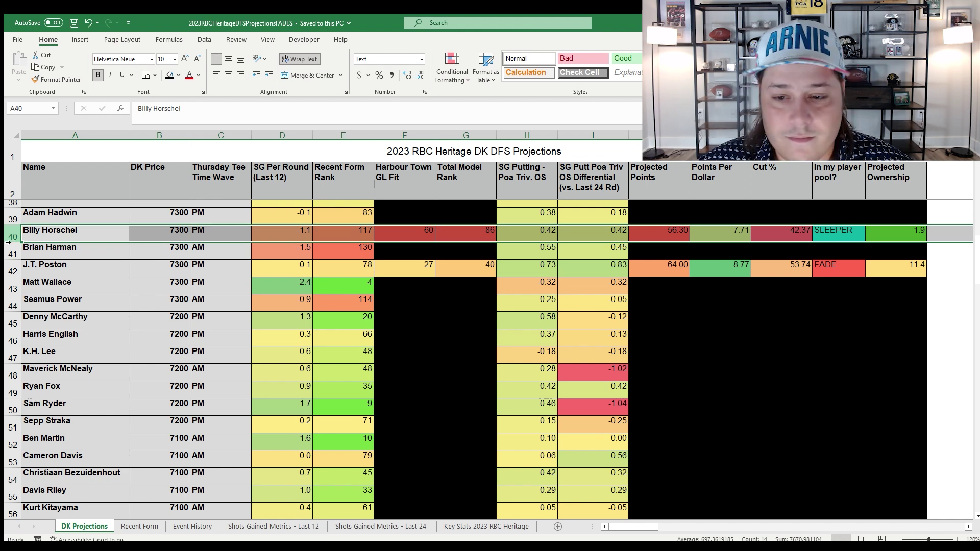
click(19, 275)
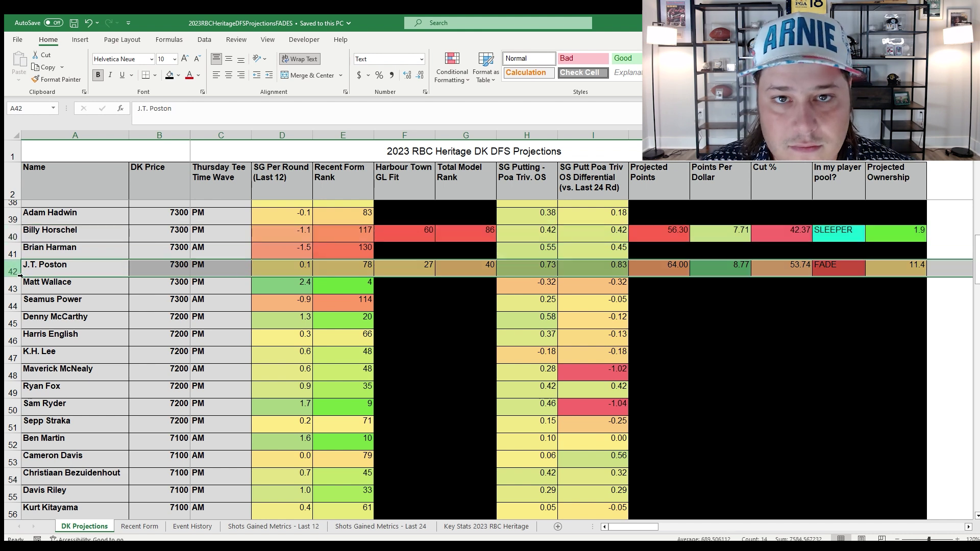